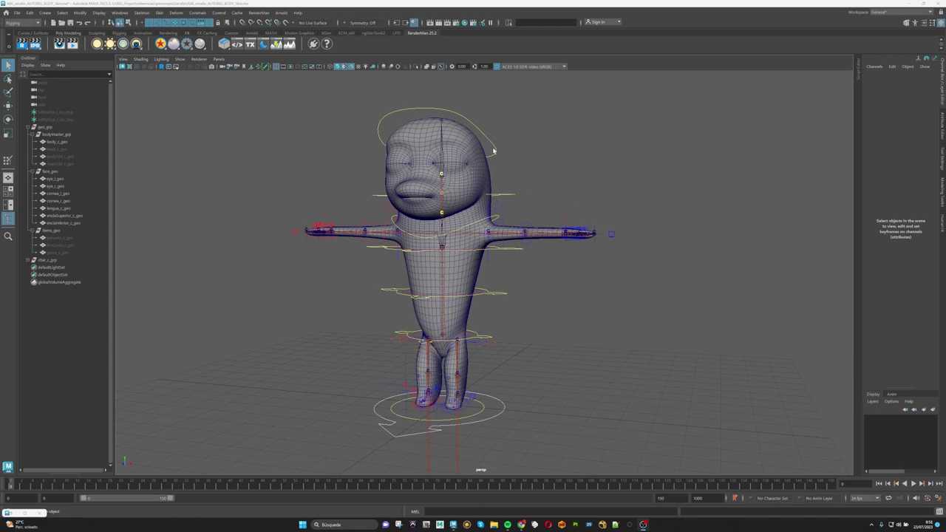
# Step: Hide the body_c_geo mesh on the rigged character
pyautogui.keyDown('alt'); pyautogui.moveTo(560, 196); pyautogui.dragTo(546, 192); pyautogui.keyUp('alt')
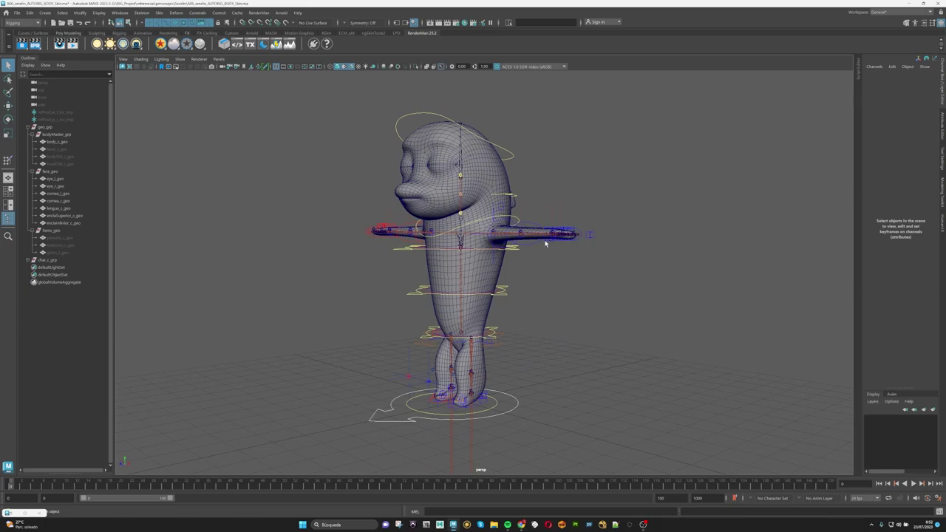
pyautogui.moveTo(636, 191)
pyautogui.keyDown('alt'); pyautogui.mouseDown()
pyautogui.moveTo(587, 182)
pyautogui.moveTo(595, 186)
pyautogui.mouseUp(); pyautogui.keyUp('alt')
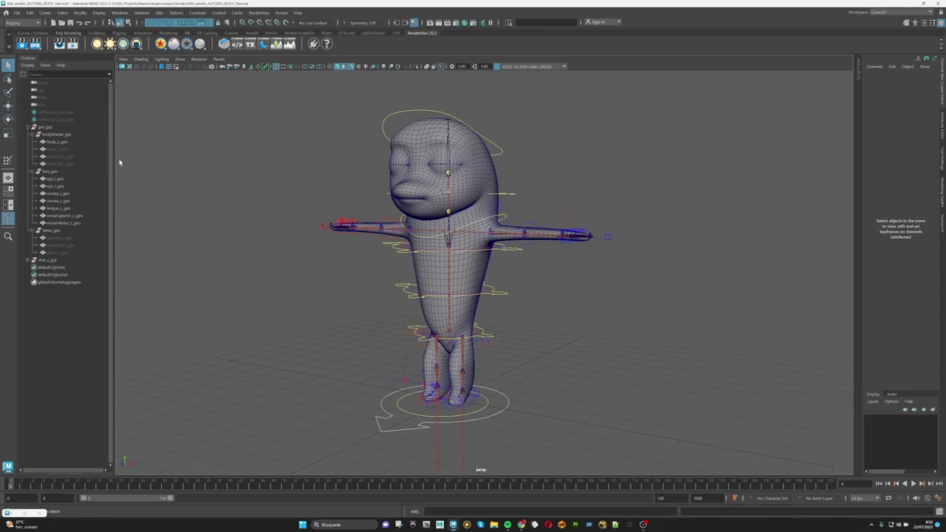
pyautogui.click(70, 143)
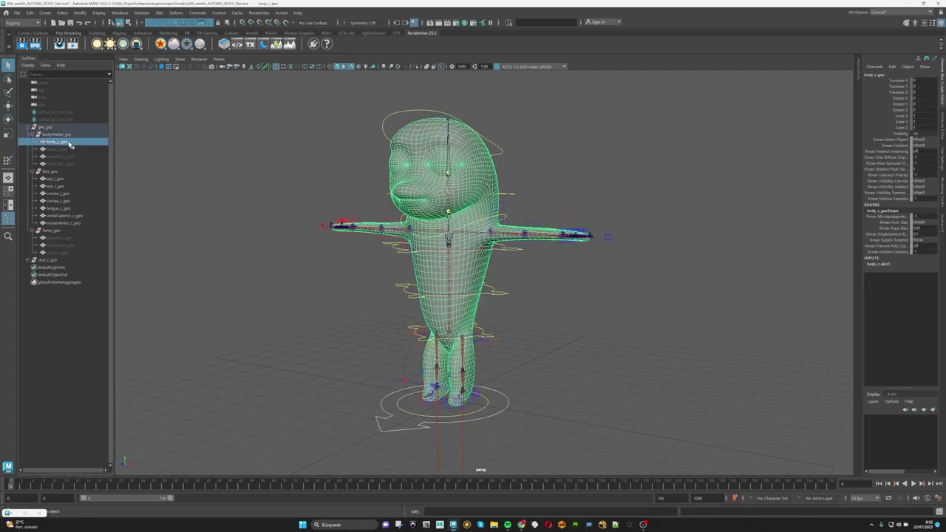
pyautogui.hotkey('ctrl', 'h')
# Step: Unhide bodyOld_c_geo, clear the selection, and orbit to inspect the character
pyautogui.click(71, 158)
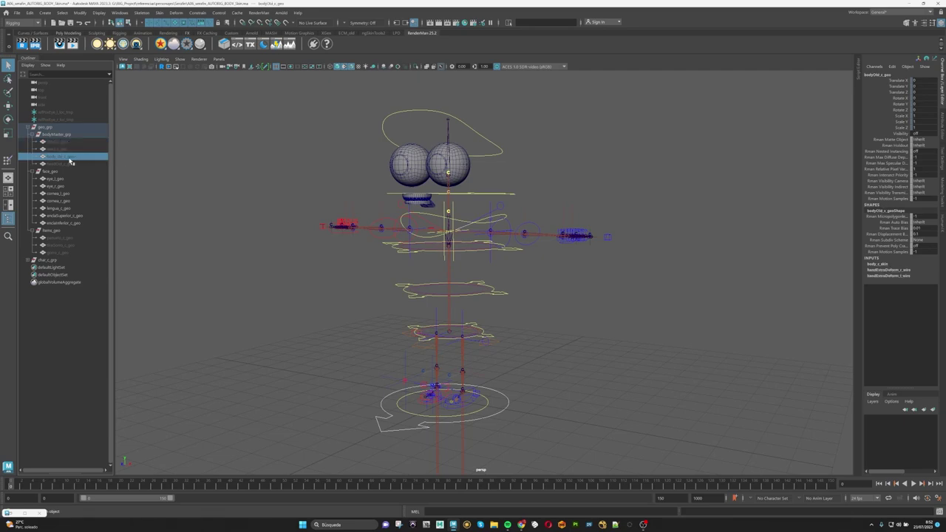
pyautogui.hotkey('shift', 'h')
pyautogui.click(609, 178)
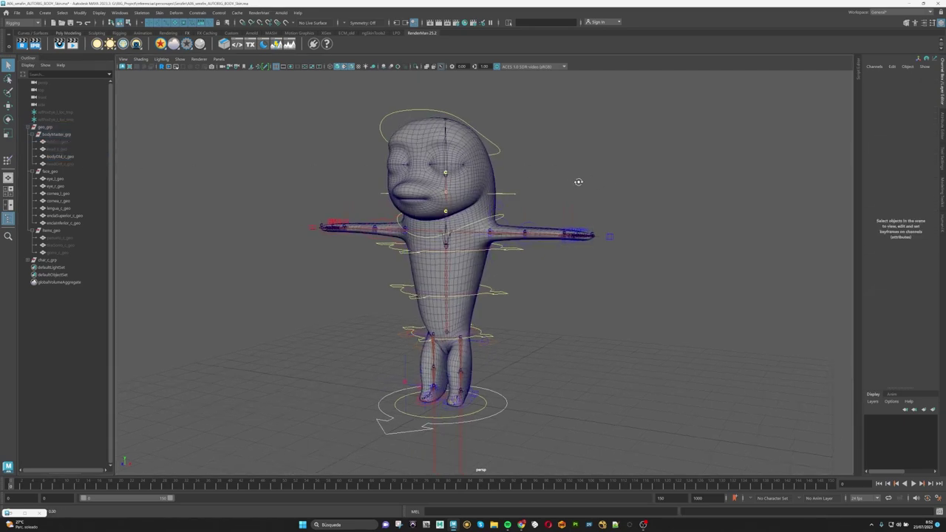
pyautogui.keyDown('alt'); pyautogui.moveTo(575, 182); pyautogui.dragTo(456, 142); pyautogui.keyUp('alt')
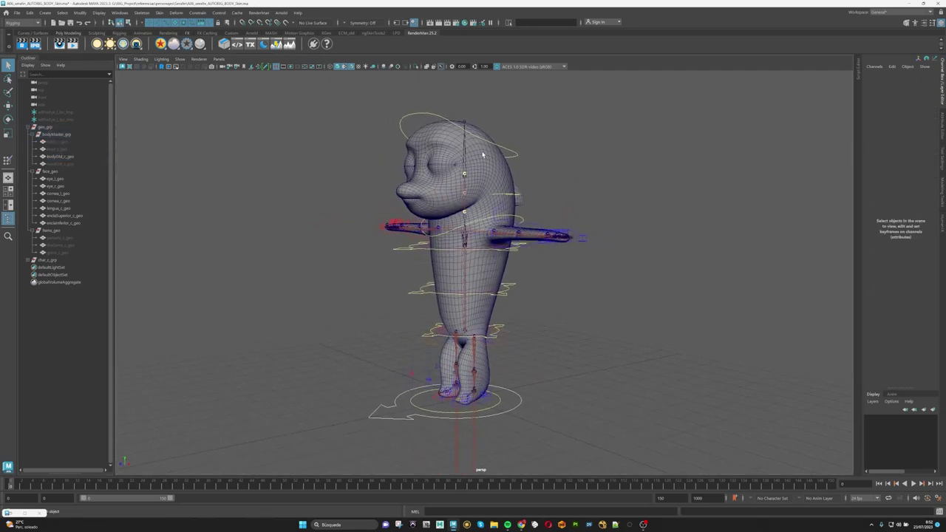
pyautogui.keyDown('alt'); pyautogui.moveTo(548, 174); pyautogui.dragTo(504, 170); pyautogui.keyUp('alt')
pyautogui.moveTo(553, 196)
pyautogui.keyDown('alt'); pyautogui.mouseDown()
pyautogui.moveTo(539, 209)
pyautogui.moveTo(539, 195)
pyautogui.mouseUp(); pyautogui.keyUp('alt')
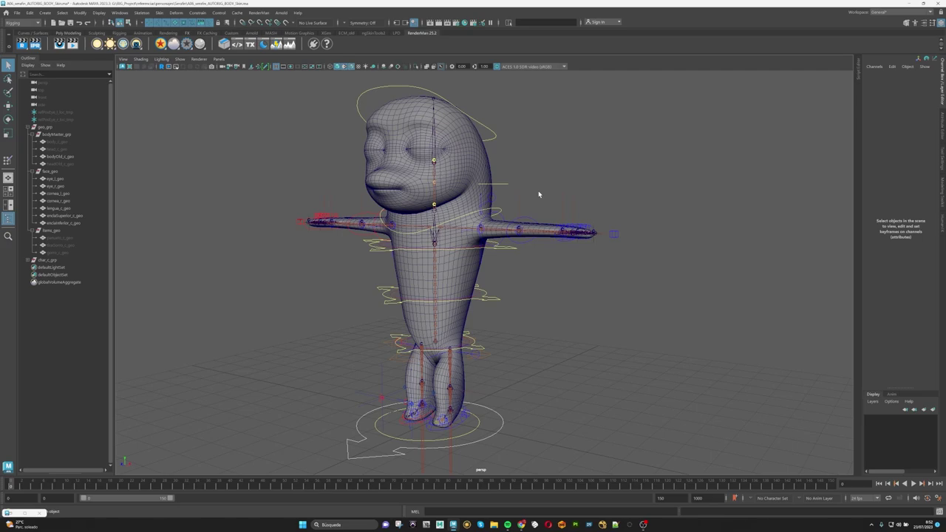
# Step: Turn on Bends on armSettings_l_ctr to show the left arm's bend controls
pyautogui.click(614, 233)
pyautogui.click(898, 228)
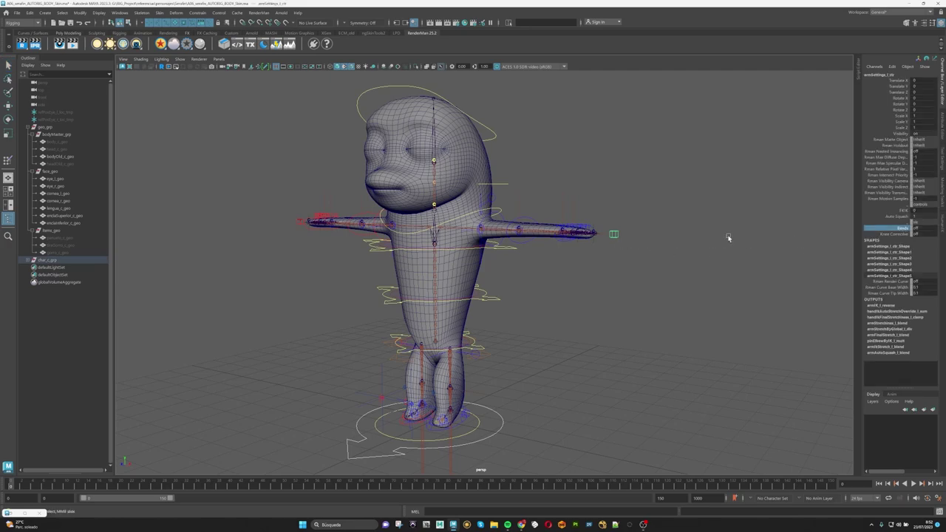
pyautogui.moveTo(728, 238); pyautogui.dragTo(699, 240, button='middle')
# Step: Raise handDeformHand_l_ctr with the Move tool to test the arm bend
pyautogui.keyDown('alt'); pyautogui.moveTo(576, 266); pyautogui.dragTo(587, 274); pyautogui.keyUp('alt')
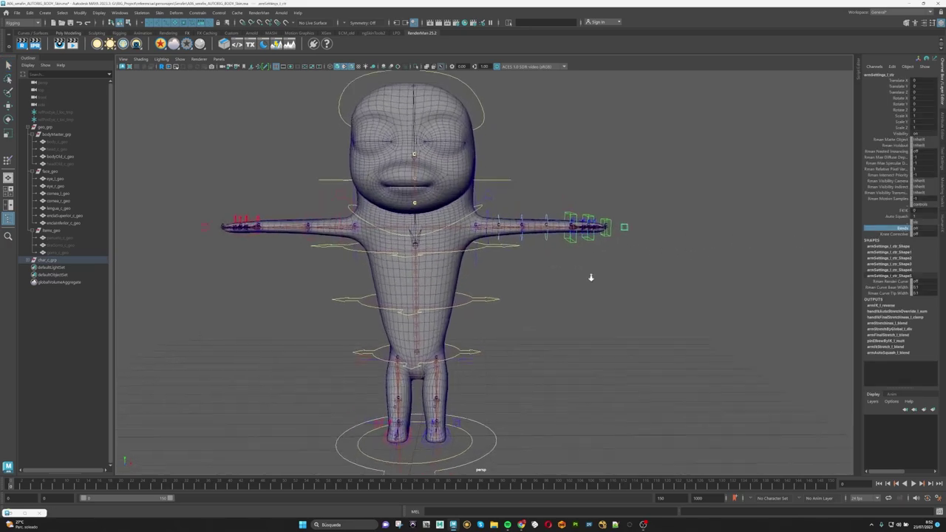
pyautogui.scroll(3, 616, 298)
pyautogui.scroll(3, 558, 307)
pyautogui.keyDown('alt'); pyautogui.moveTo(559, 307); pyautogui.dragTo(663, 320); pyautogui.keyUp('alt')
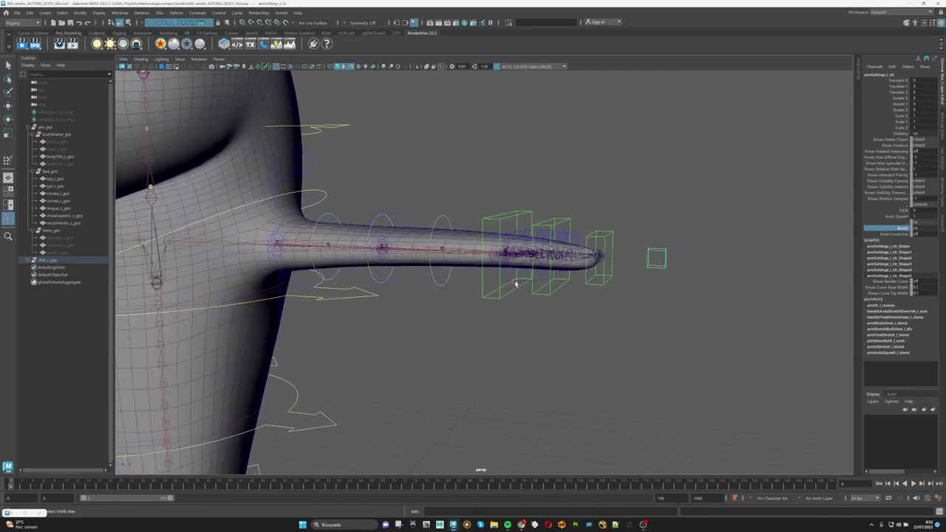
pyautogui.click(552, 255)
pyautogui.press('w')
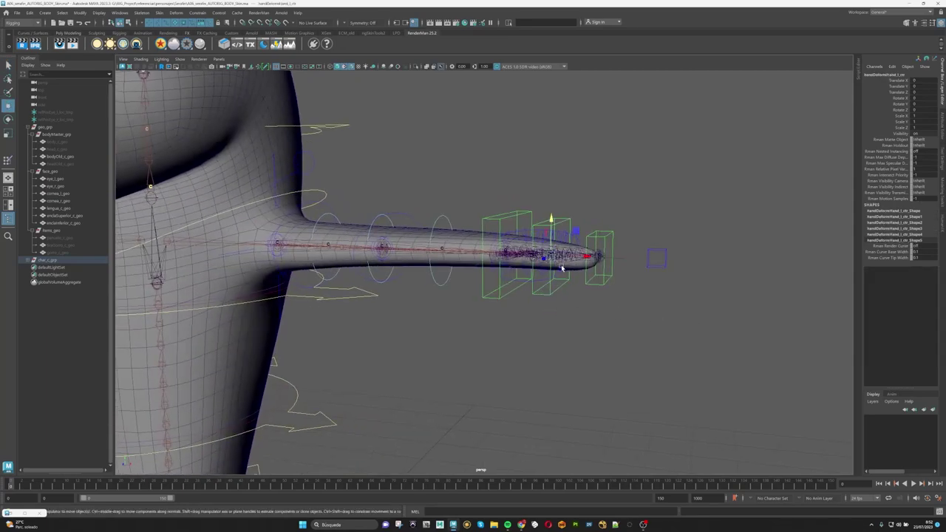
pyautogui.moveTo(553, 220)
pyautogui.mouseDown()
pyautogui.moveTo(551, 209)
pyautogui.moveTo(551, 240)
pyautogui.moveTo(553, 179)
pyautogui.moveTo(553, 215)
pyautogui.mouseUp()
# Step: Hide bodyOld_c_geo and show body_c_geo again with nothing selected
pyautogui.scroll(-10, 496, 142)
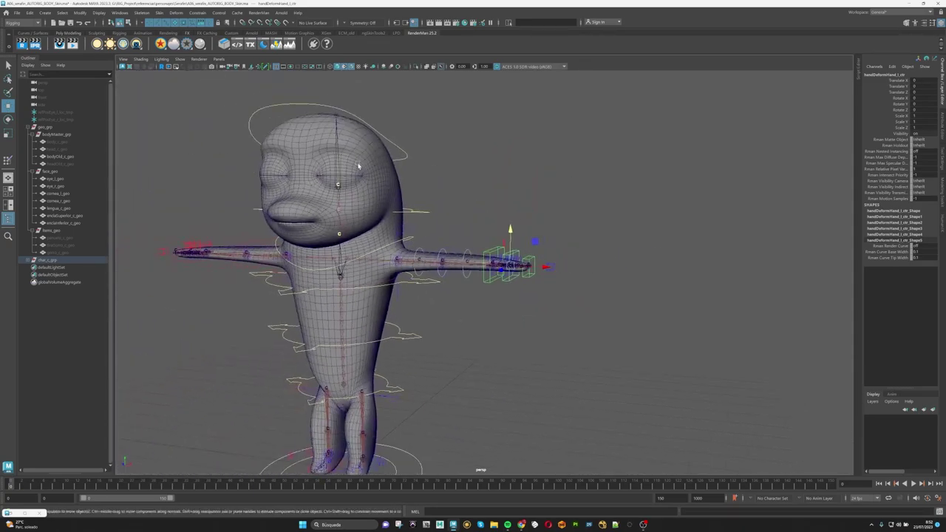
pyautogui.keyDown('alt'); pyautogui.moveTo(444, 170); pyautogui.dragTo(414, 185); pyautogui.keyUp('alt')
pyautogui.click(416, 187)
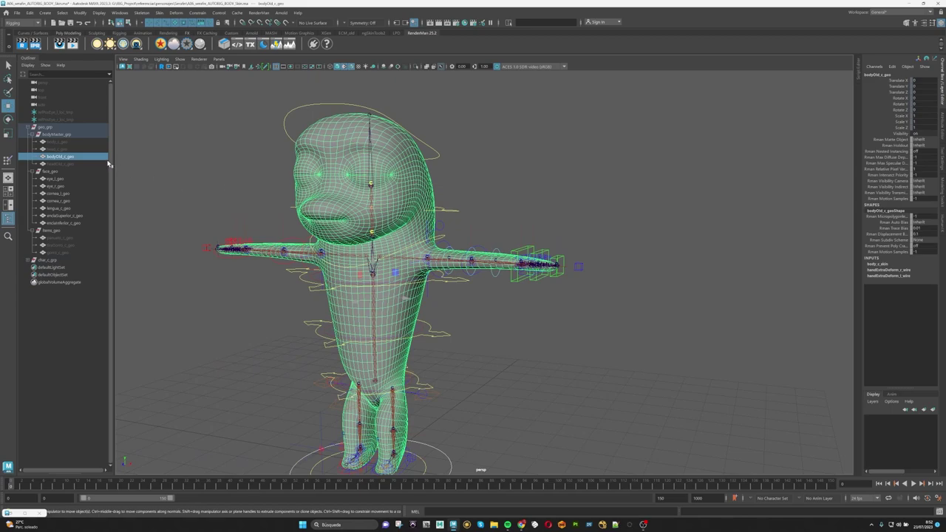
pyautogui.press('h')
pyautogui.click(67, 141)
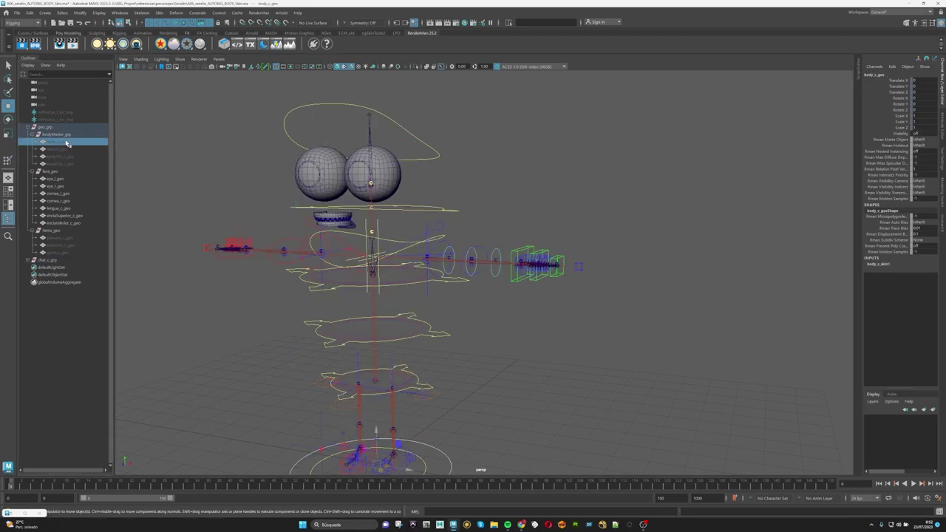
pyautogui.press('h')
pyautogui.click(463, 207)
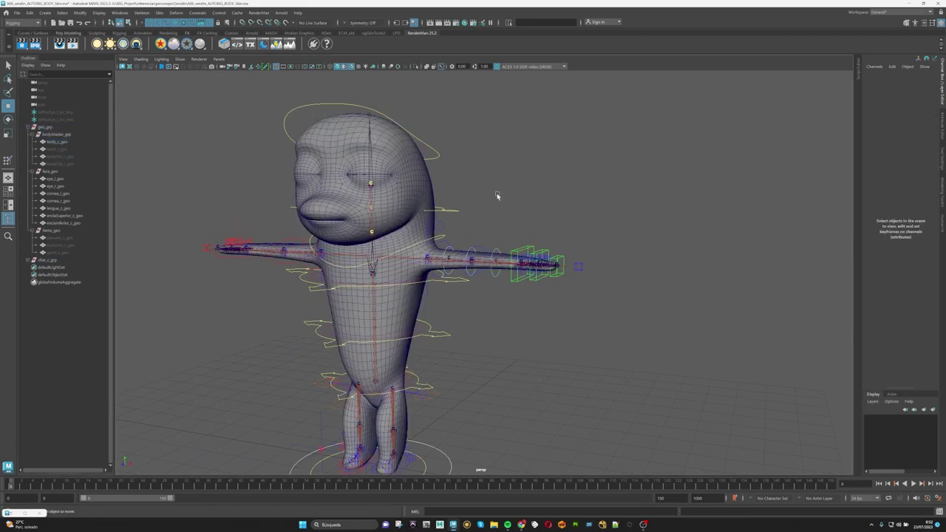
pyautogui.keyDown('alt'); pyautogui.moveTo(496, 197); pyautogui.dragTo(415, 275); pyautogui.keyUp('alt')
# Step: Lift the left hand deform control twice to test the arm, undoing each move
pyautogui.scroll(5, 601, 279)
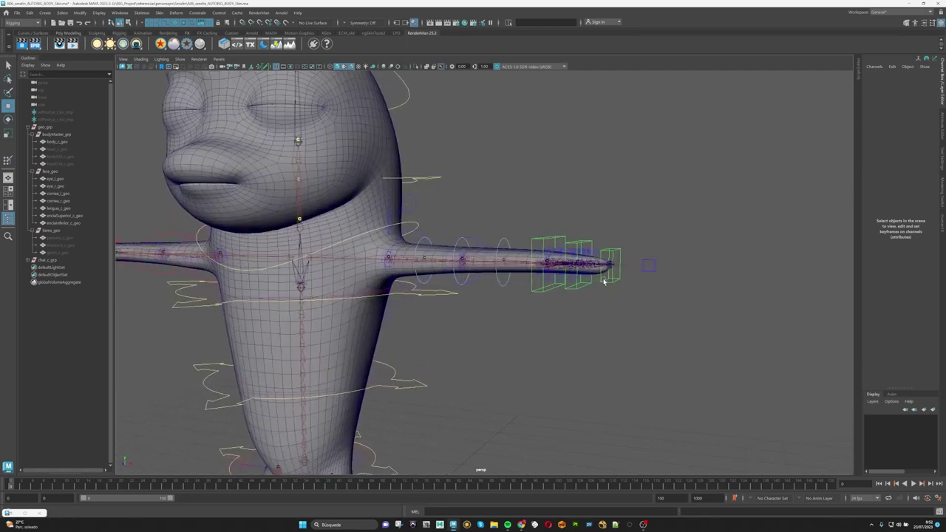
pyautogui.click(582, 262)
pyautogui.moveTo(582, 262); pyautogui.dragTo(578, 225)
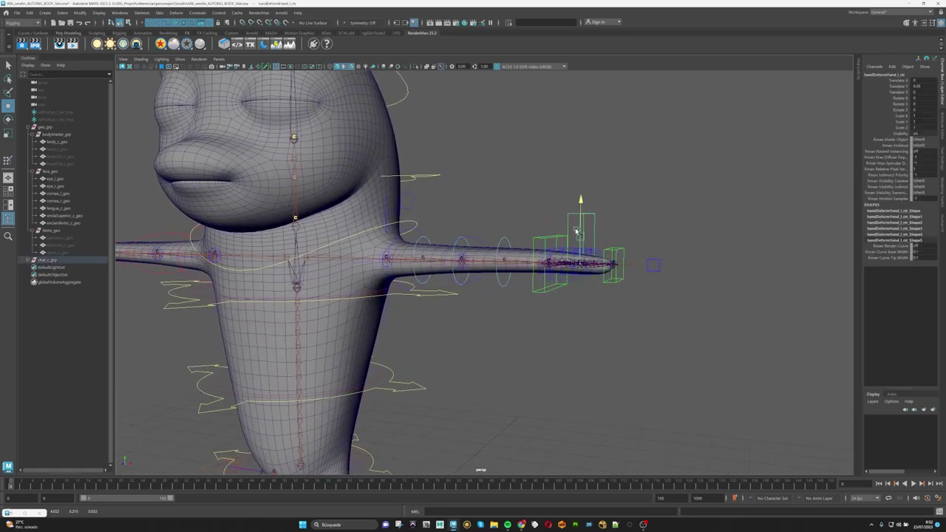
pyautogui.hotkey('ctrl', 'z')
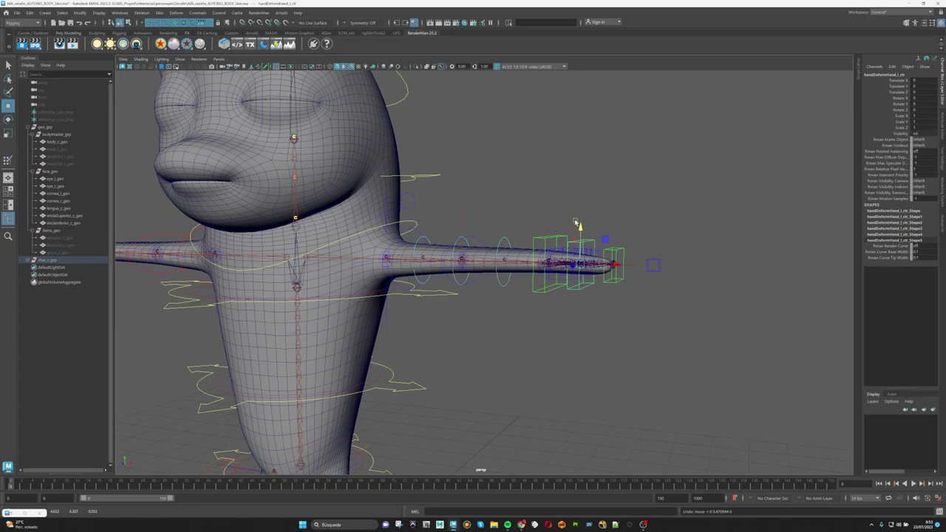
pyautogui.click(610, 219)
pyautogui.keyDown('alt'); pyautogui.moveTo(611, 219); pyautogui.dragTo(619, 222); pyautogui.keyUp('alt')
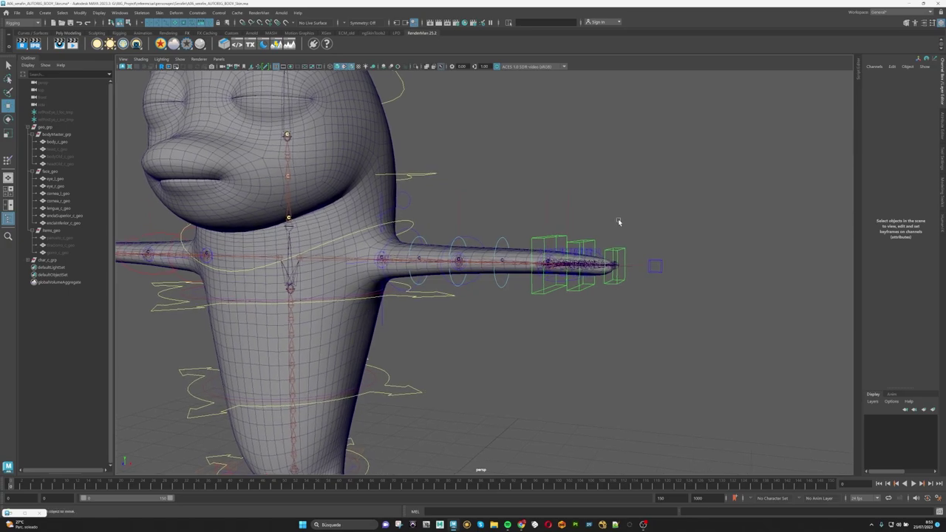
pyautogui.click(594, 239)
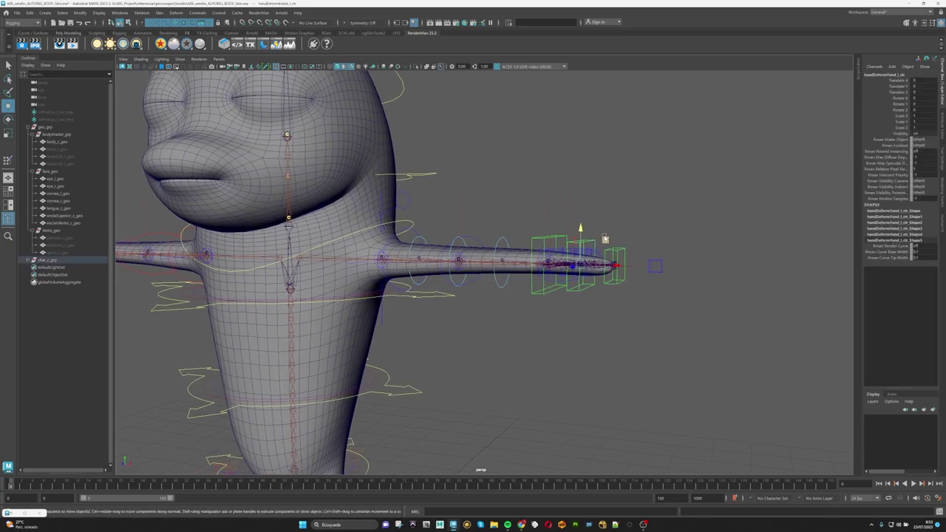
pyautogui.click(599, 203)
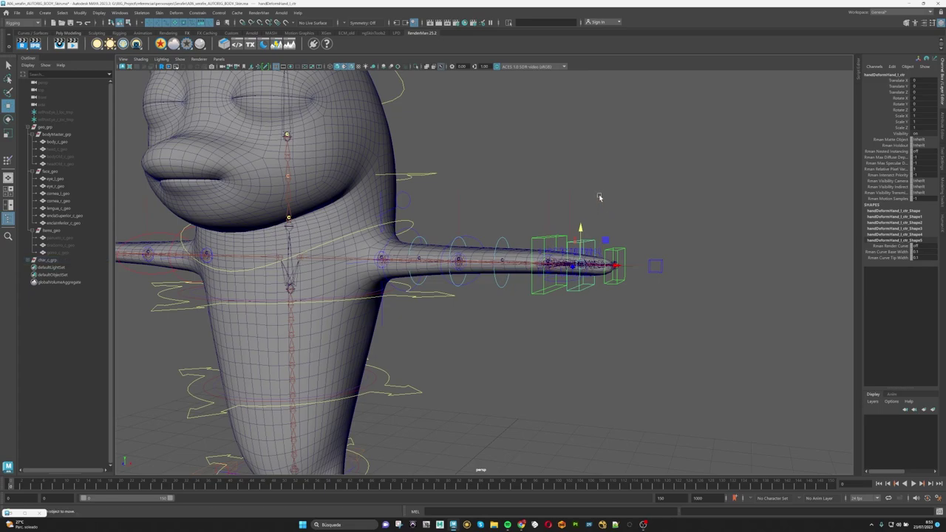
pyautogui.click(594, 245)
pyautogui.moveTo(582, 230)
pyautogui.mouseDown()
pyautogui.moveTo(581, 180)
pyautogui.moveTo(578, 247)
pyautogui.moveTo(581, 164)
pyautogui.mouseUp()
pyautogui.hotkey('ctrl', 'z')
# Step: Zoom out to the whole character and open the Node Editor with Ctrl+Shift+N
pyautogui.keyDown('alt'); pyautogui.moveTo(587, 185); pyautogui.dragTo(600, 185, button='middle'); pyautogui.keyUp('alt')
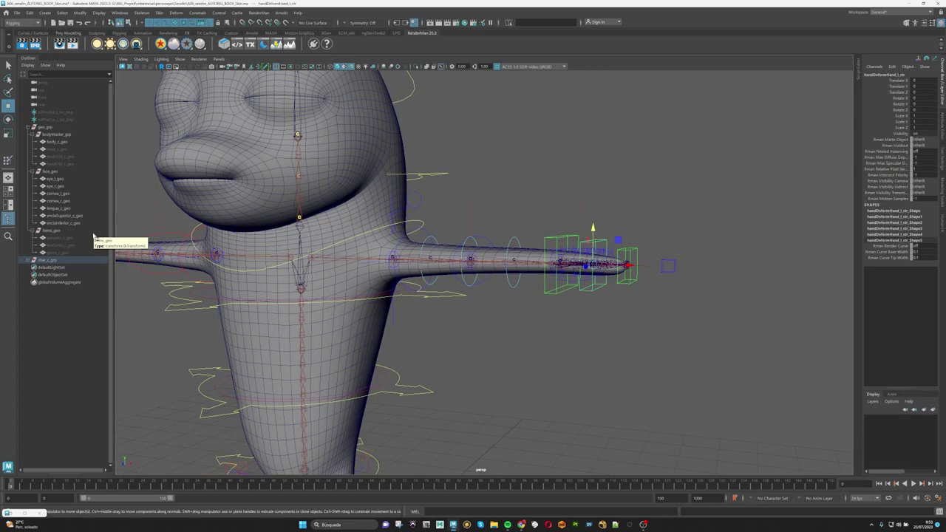
pyautogui.scroll(-3, 277, 255)
pyautogui.keyDown('alt'); pyautogui.moveTo(277, 255); pyautogui.dragTo(274, 262); pyautogui.keyUp('alt')
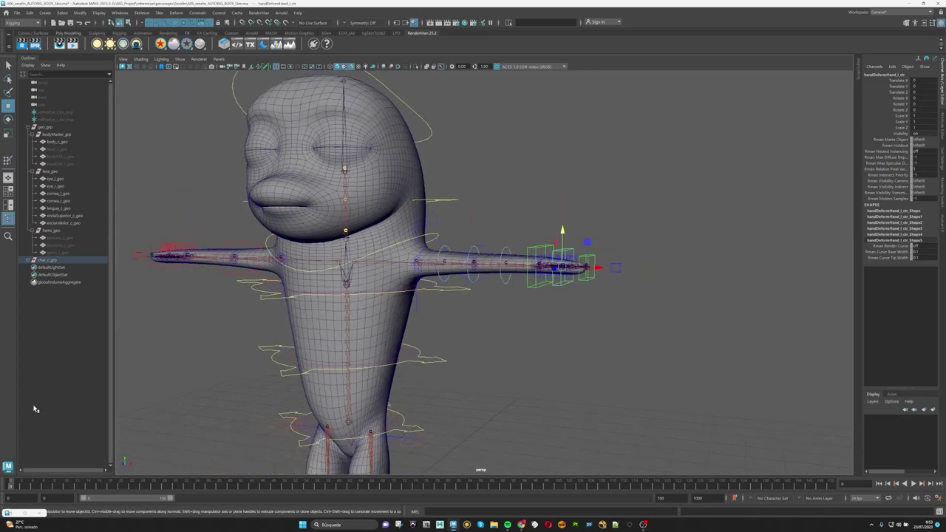
pyautogui.hotkey('ctrl', 'shift', 'n')
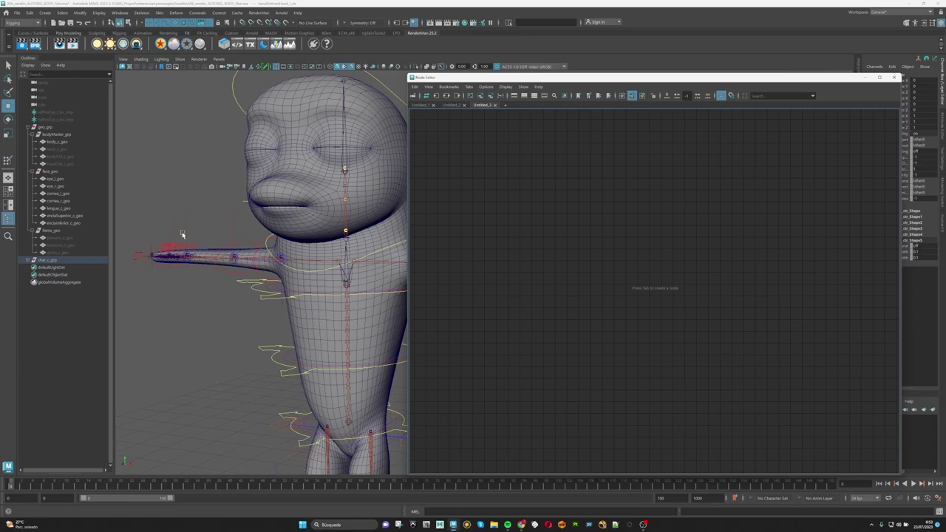
# Step: Load bodyOld_c_geo into the Node Editor and arrange its shape and shapeOrig nodes
pyautogui.click(65, 157)
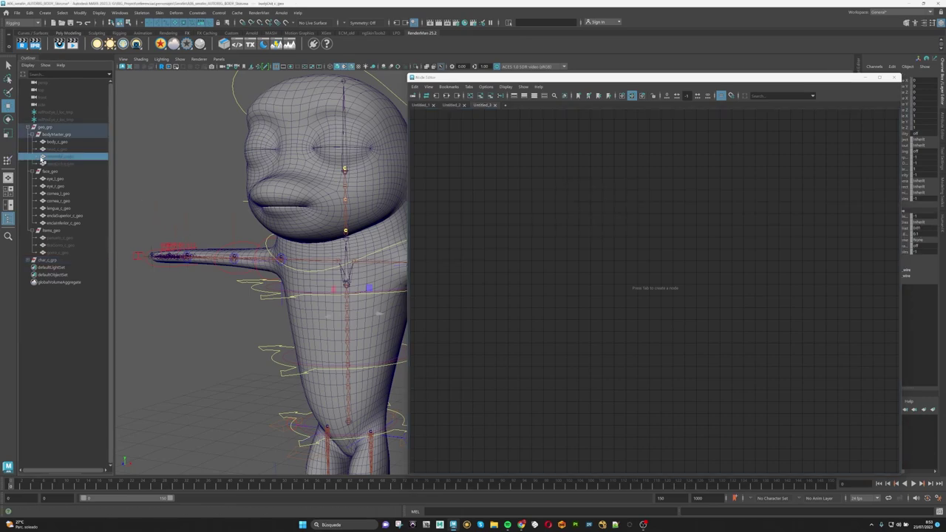
pyautogui.moveTo(49, 159); pyautogui.dragTo(619, 232, button='middle')
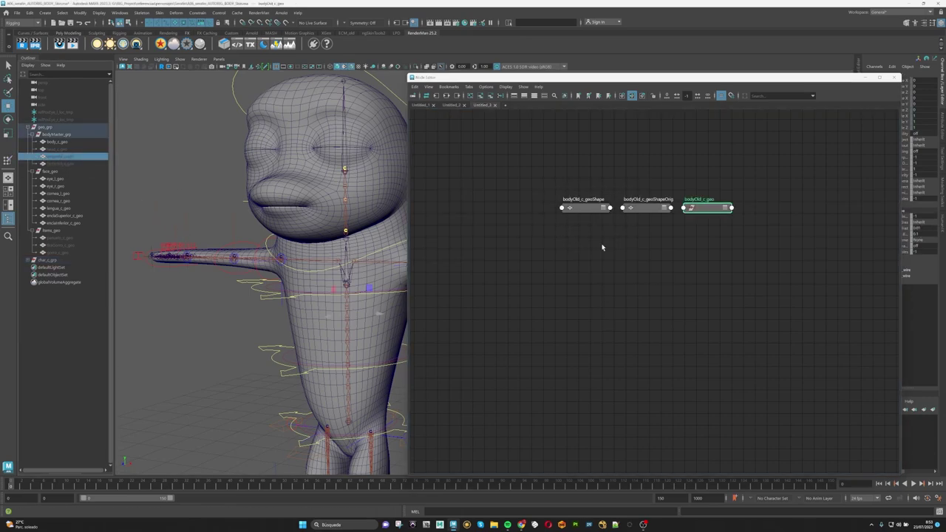
pyautogui.moveTo(634, 179); pyautogui.dragTo(552, 190, button='middle')
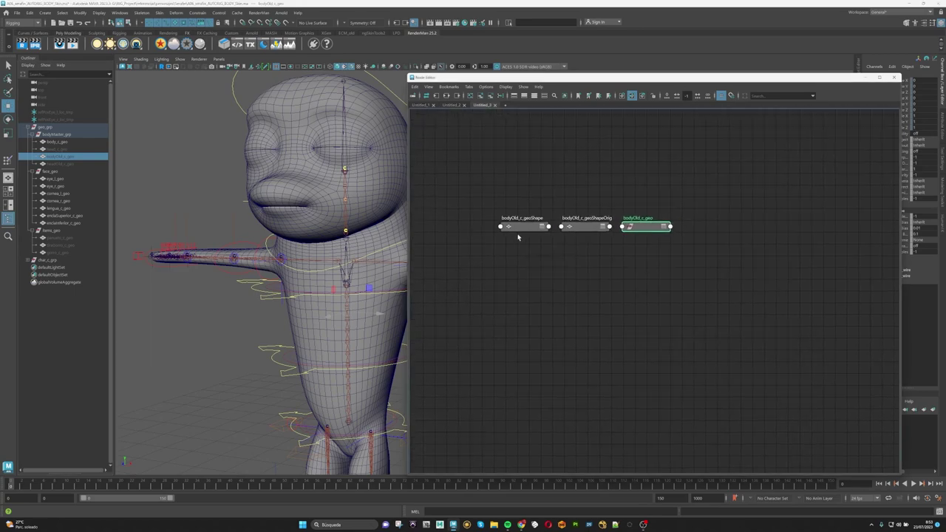
pyautogui.moveTo(523, 222); pyautogui.dragTo(565, 158)
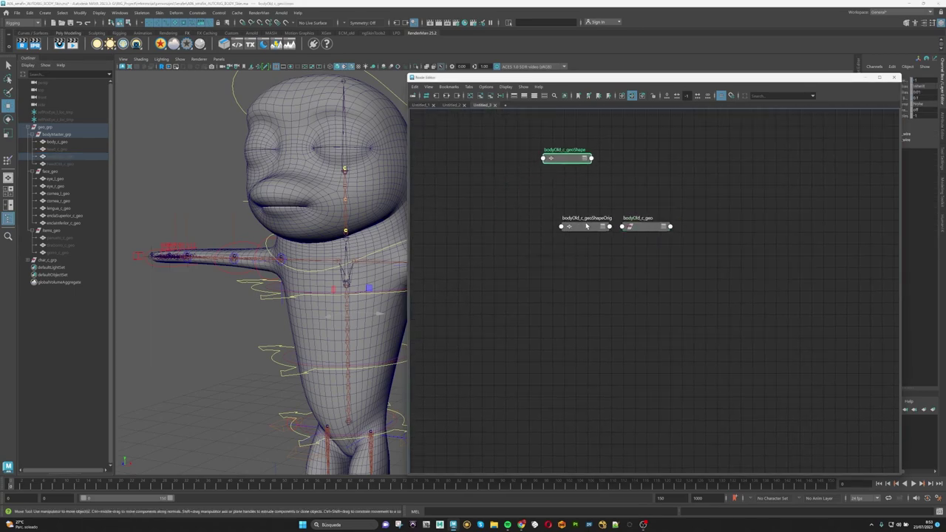
pyautogui.moveTo(586, 226)
pyautogui.mouseDown()
pyautogui.moveTo(507, 226)
pyautogui.moveTo(469, 191)
pyautogui.mouseUp()
pyautogui.scroll(2, 524, 231)
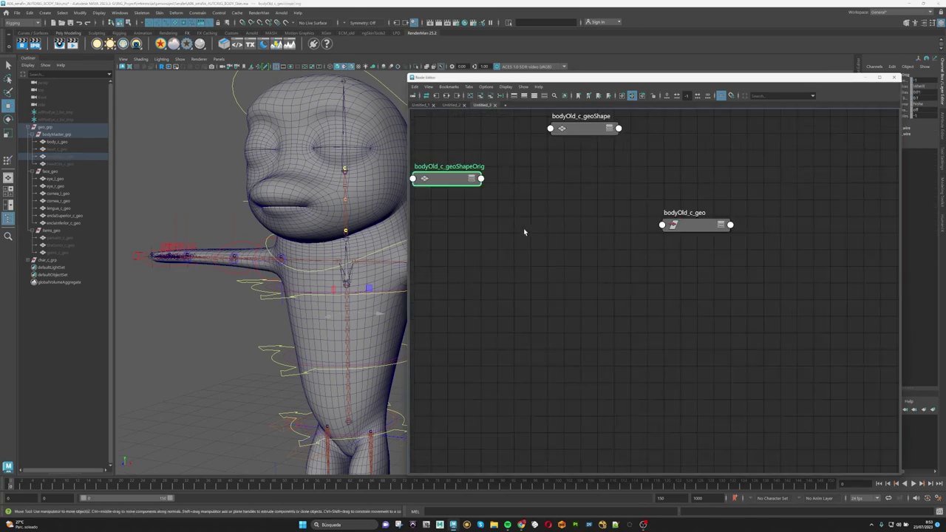
pyautogui.moveTo(524, 232); pyautogui.dragTo(591, 302, button='middle')
pyautogui.moveTo(523, 276); pyautogui.dragTo(507, 241)
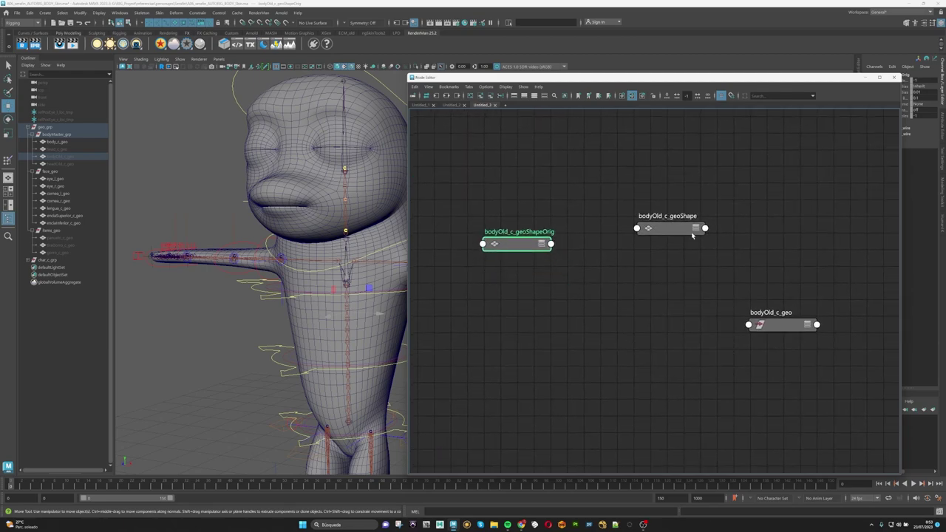
pyautogui.moveTo(671, 231)
pyautogui.mouseDown()
pyautogui.moveTo(696, 237)
pyautogui.moveTo(678, 241)
pyautogui.mouseUp()
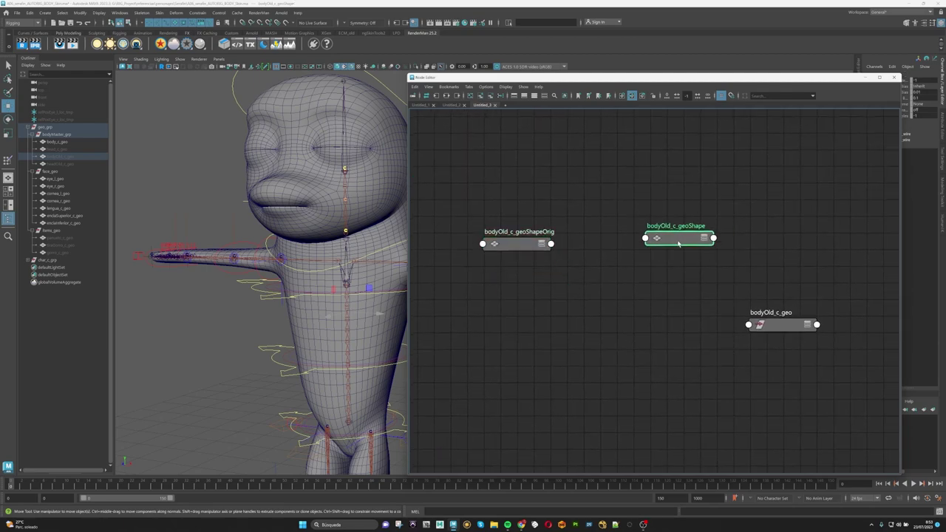
pyautogui.moveTo(543, 236); pyautogui.dragTo(522, 234)
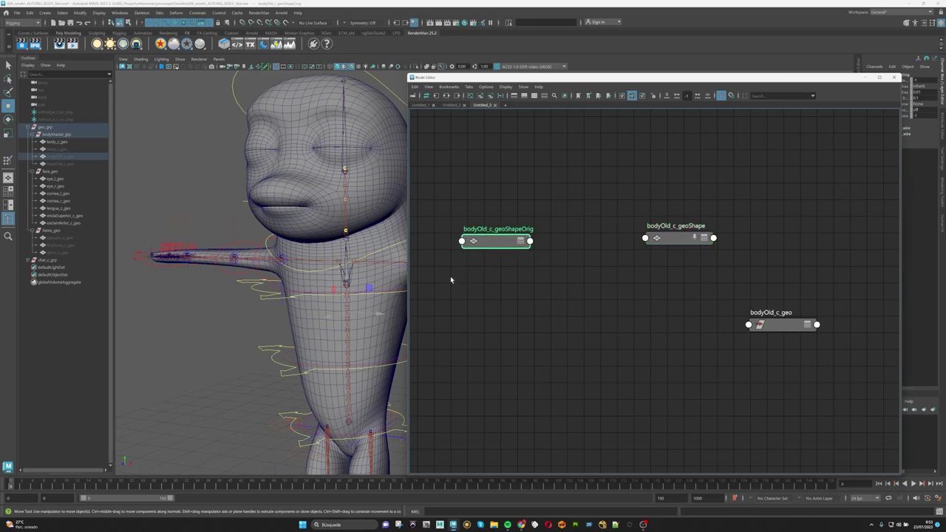
pyautogui.moveTo(479, 245); pyautogui.dragTo(475, 244)
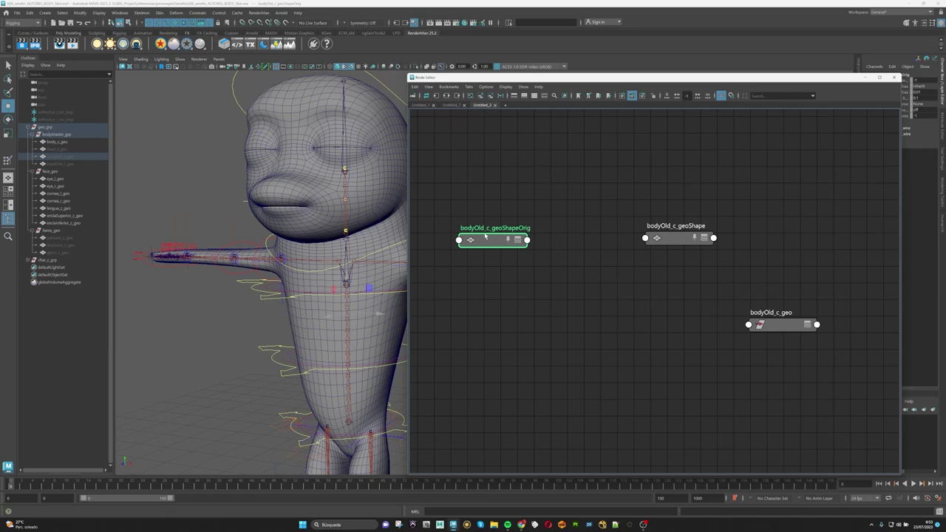
# Step: Show input and output connections to reveal both handExtraDeform wires and body_c_skin
pyautogui.click(450, 98)
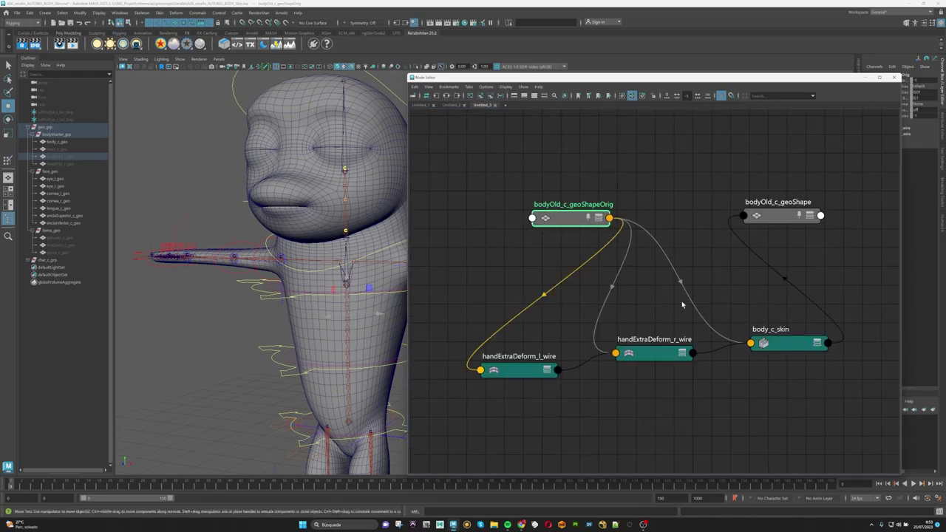
pyautogui.scroll(-2, 665, 196)
pyautogui.scroll(-3, 651, 196)
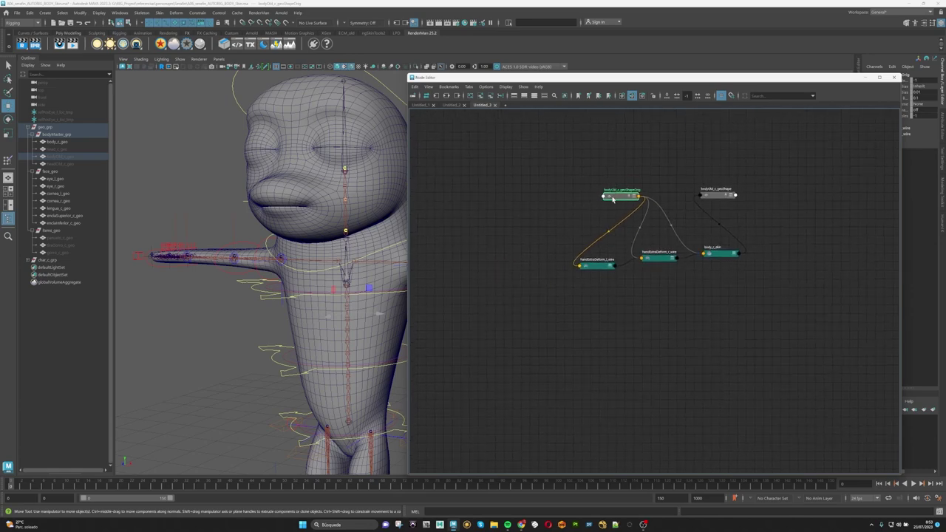
pyautogui.moveTo(612, 199); pyautogui.dragTo(510, 205)
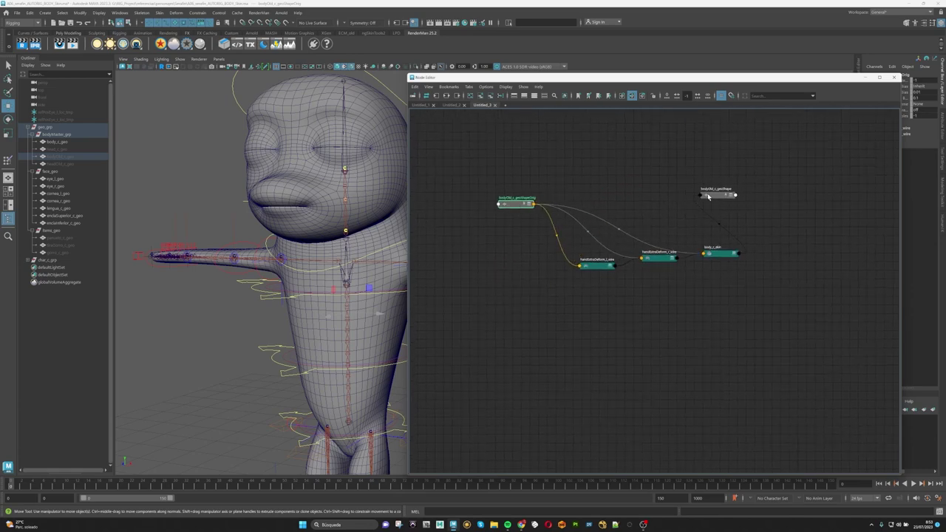
pyautogui.moveTo(707, 196); pyautogui.dragTo(772, 203)
pyautogui.scroll(1, 628, 221)
pyautogui.scroll(2, 664, 217)
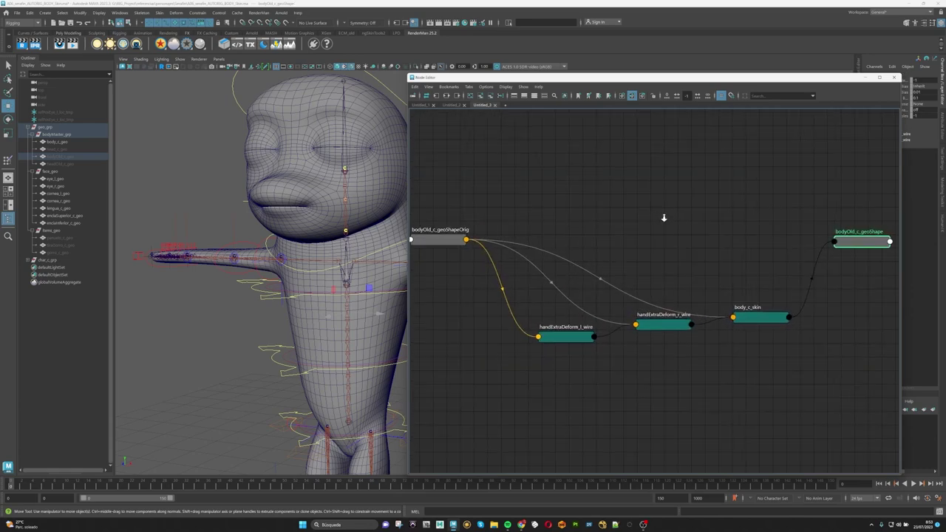
pyautogui.scroll(-1, 664, 218)
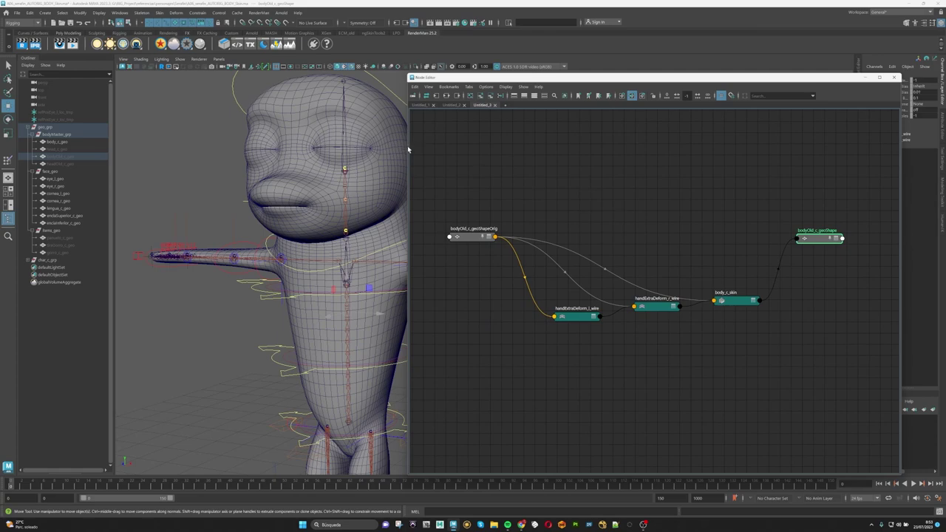
pyautogui.moveTo(414, 78); pyautogui.dragTo(198, 53)
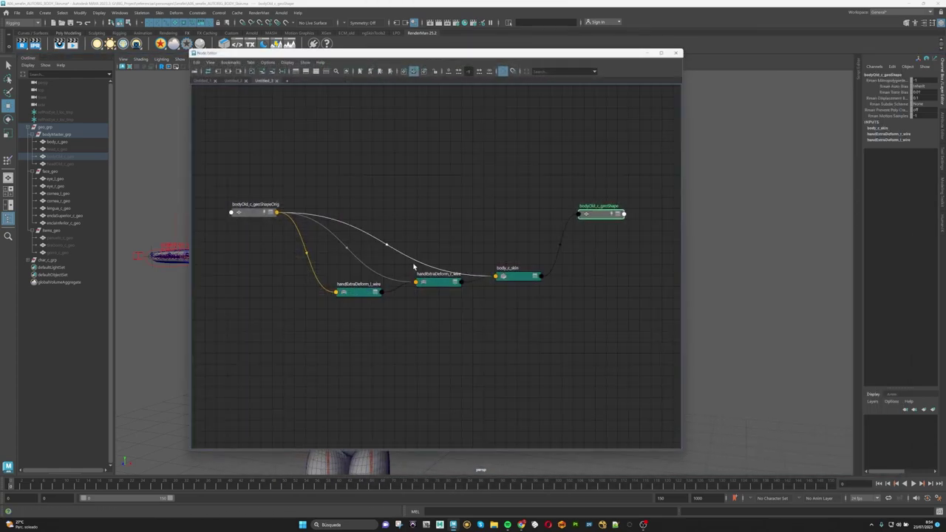
# Step: Enlarge the Node Editor and place bodyOld_c_geoShapeOrig and bodyOld_c_geoShape at the row ends
pyautogui.moveTo(681, 450); pyautogui.dragTo(828, 436)
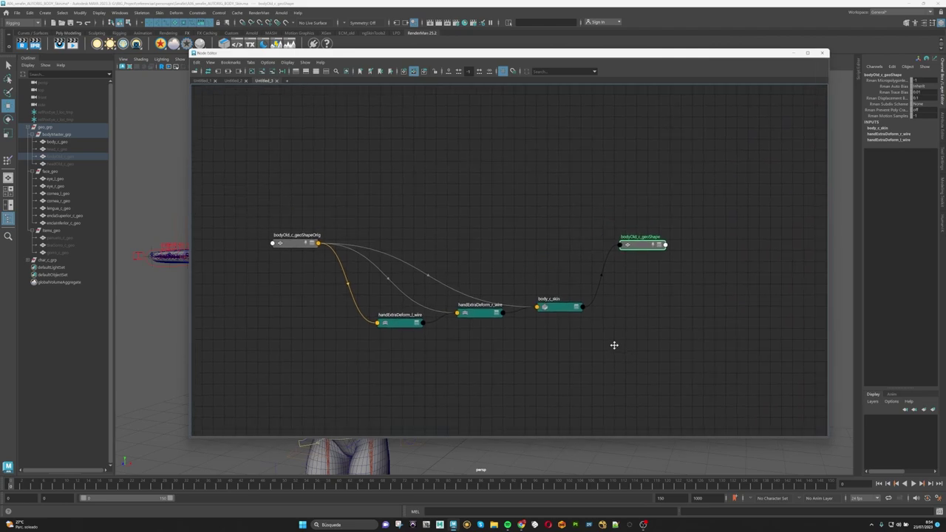
pyautogui.scroll(2, 613, 338)
pyautogui.scroll(2, 581, 337)
pyautogui.scroll(-2, 629, 352)
pyautogui.scroll(1, 621, 350)
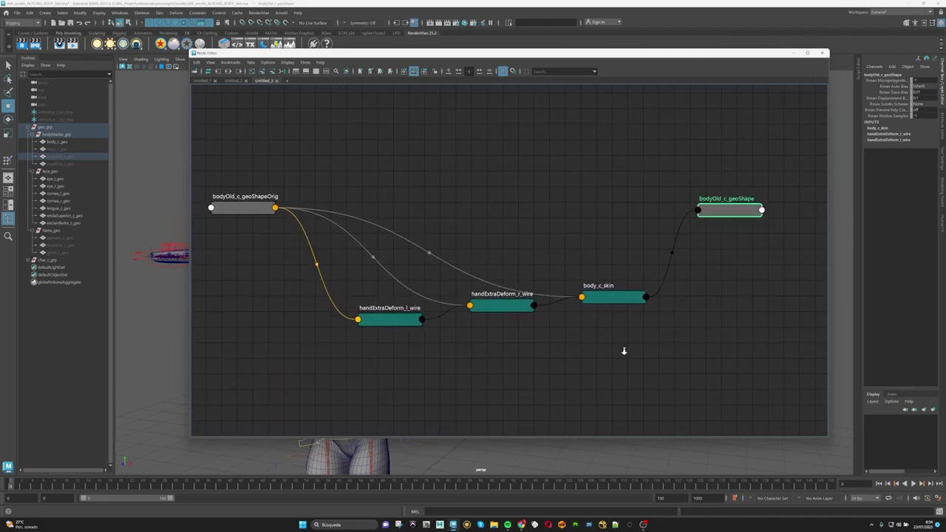
pyautogui.scroll(1, 630, 342)
pyautogui.moveTo(261, 198)
pyautogui.mouseDown()
pyautogui.moveTo(252, 193)
pyautogui.moveTo(262, 215)
pyautogui.mouseUp()
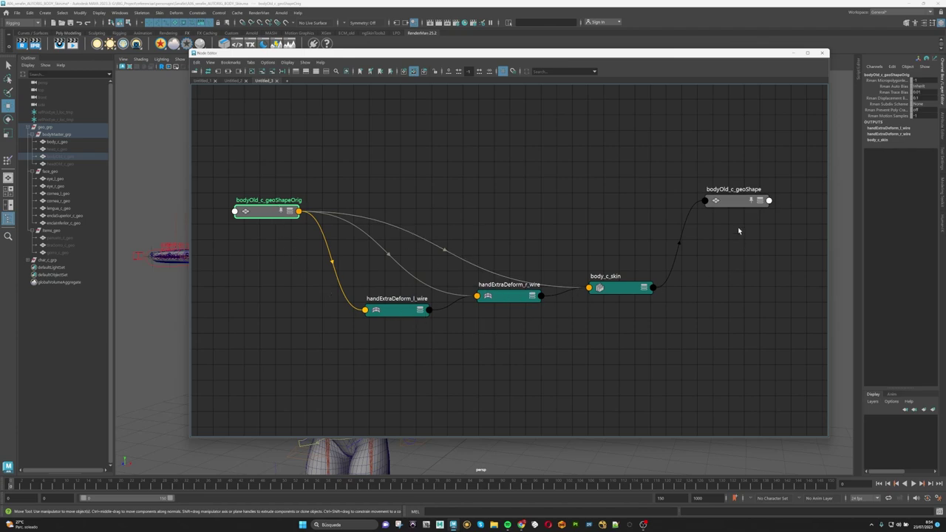
pyautogui.moveTo(730, 204); pyautogui.dragTo(734, 231)
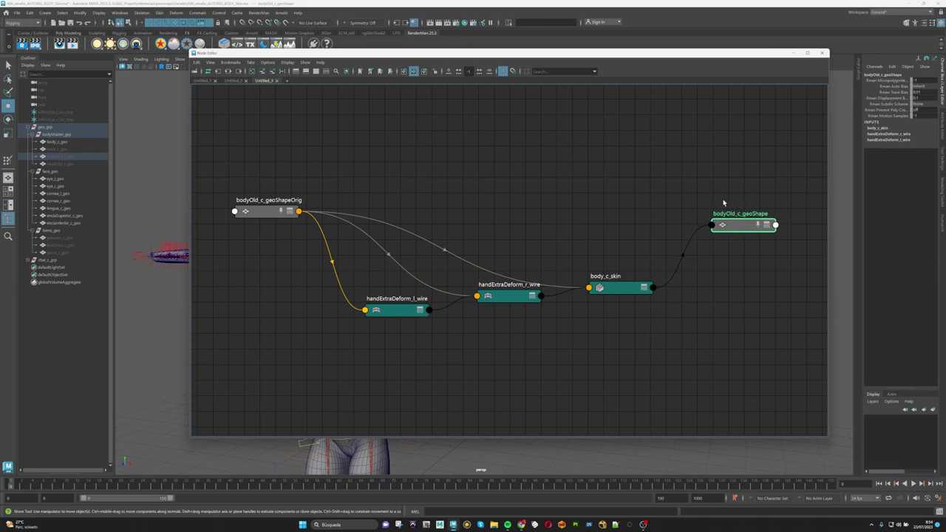
pyautogui.moveTo(245, 211); pyautogui.dragTo(241, 213)
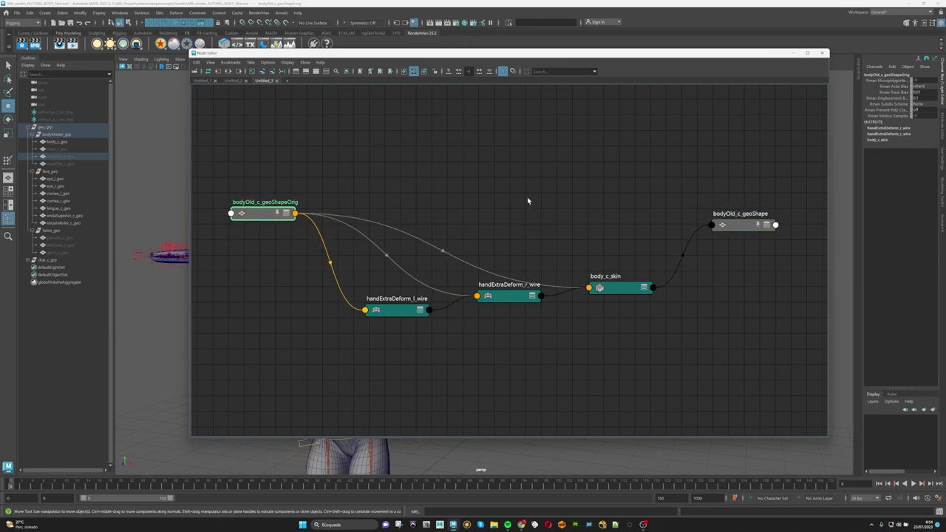
pyautogui.moveTo(770, 220); pyautogui.dragTo(771, 217)
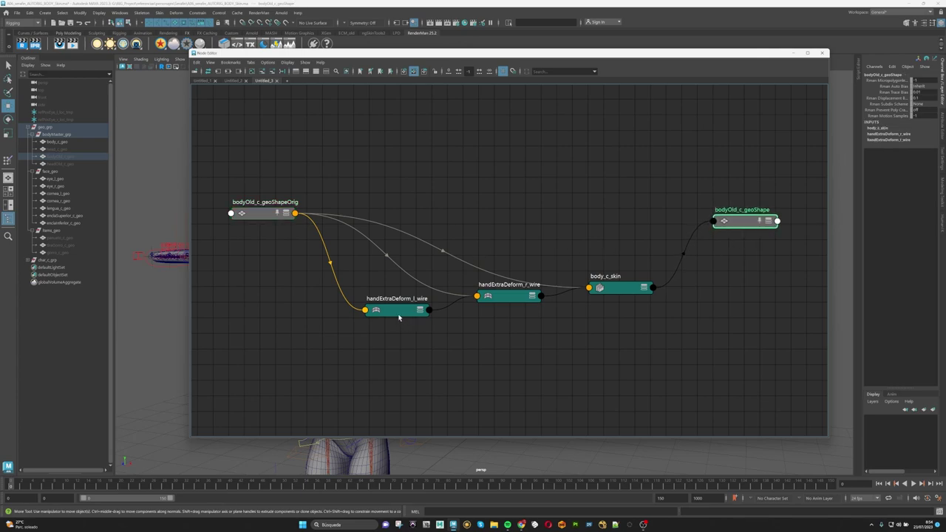
# Step: Raise both handExtraDeform wires and level body_c_skin with bodyOld_c_geoShape
pyautogui.moveTo(398, 316); pyautogui.dragTo(371, 291)
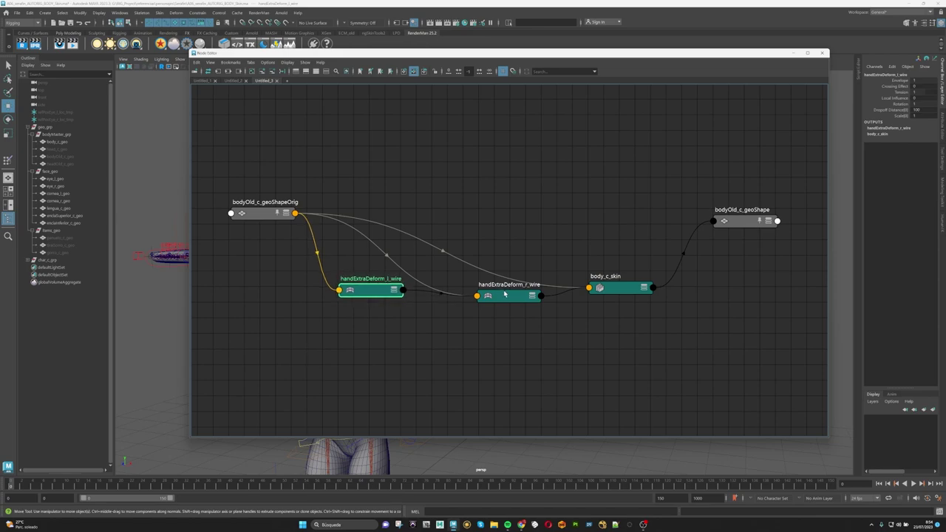
pyautogui.moveTo(504, 295); pyautogui.dragTo(500, 289)
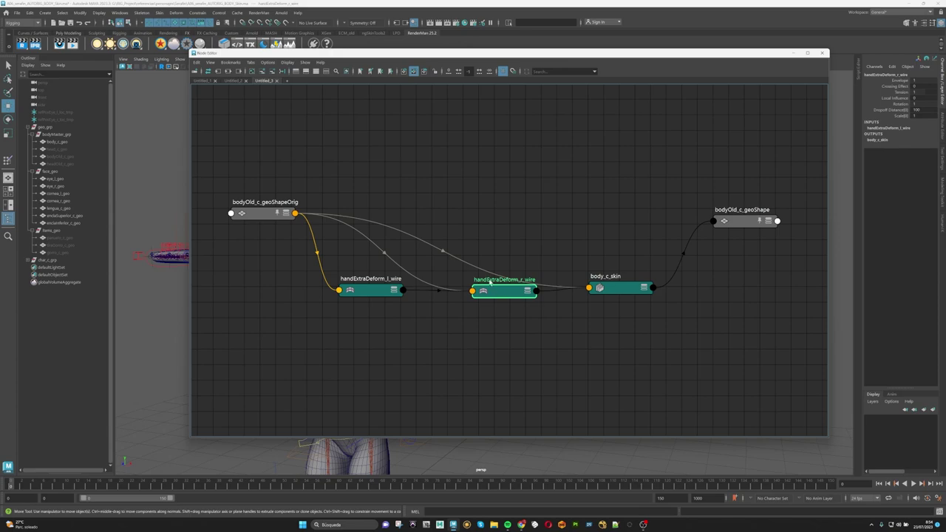
pyautogui.moveTo(626, 289); pyautogui.dragTo(623, 224)
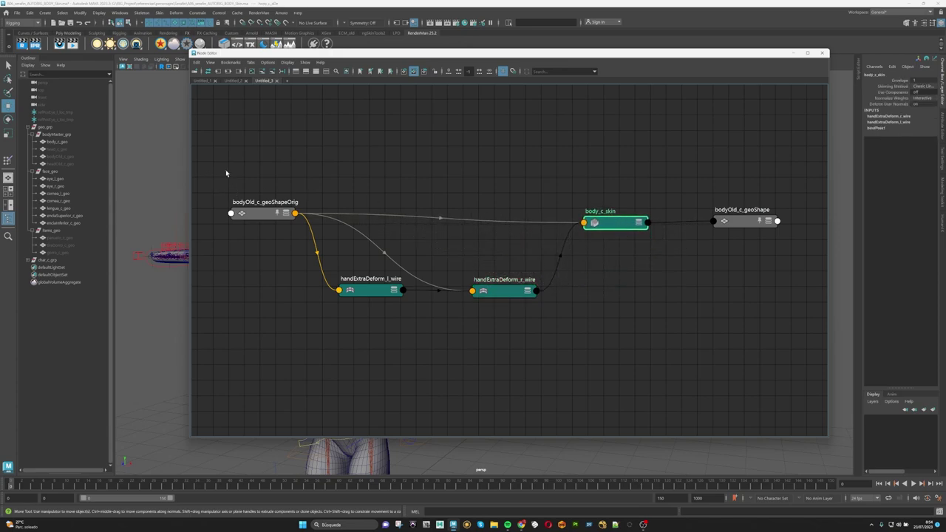
pyautogui.moveTo(226, 173); pyautogui.dragTo(806, 314)
pyautogui.click(745, 326)
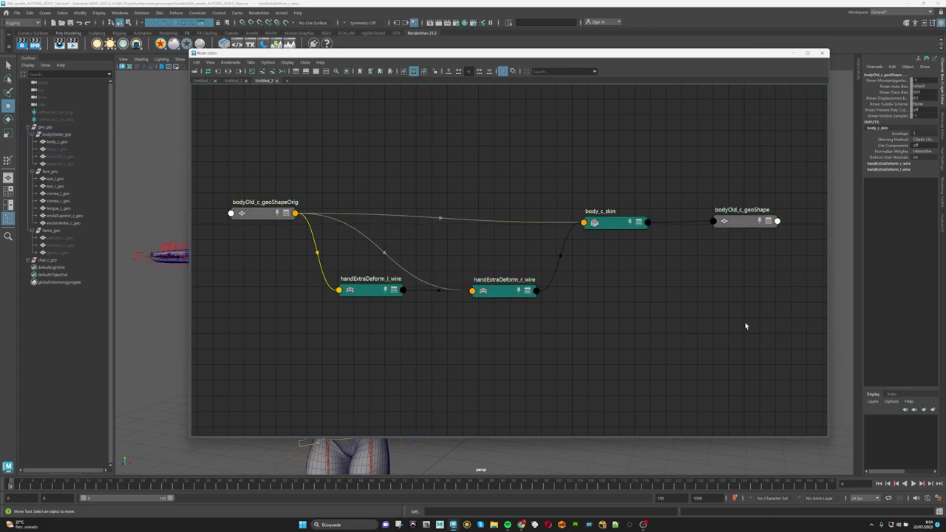
pyautogui.moveTo(262, 213)
pyautogui.mouseDown()
pyautogui.moveTo(262, 197)
pyautogui.moveTo(265, 214)
pyautogui.mouseUp()
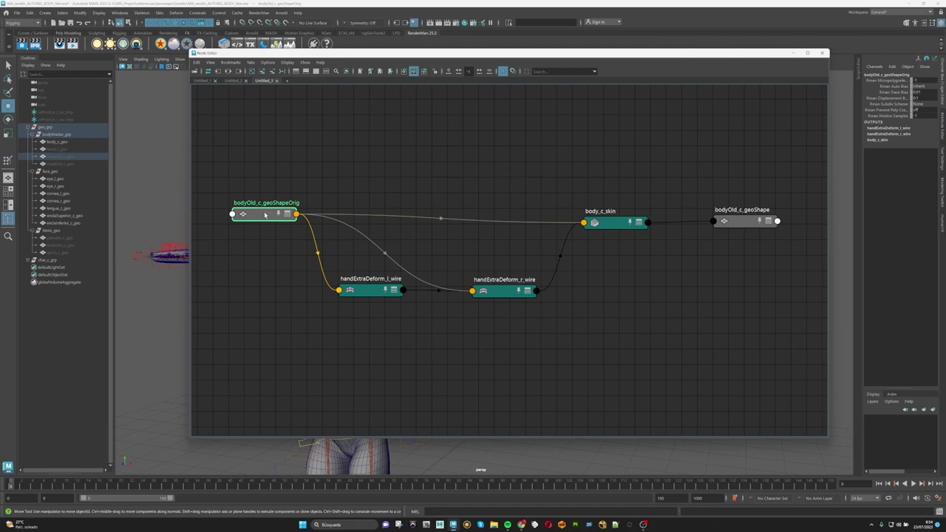
pyautogui.moveTo(740, 221); pyautogui.dragTo(738, 223)
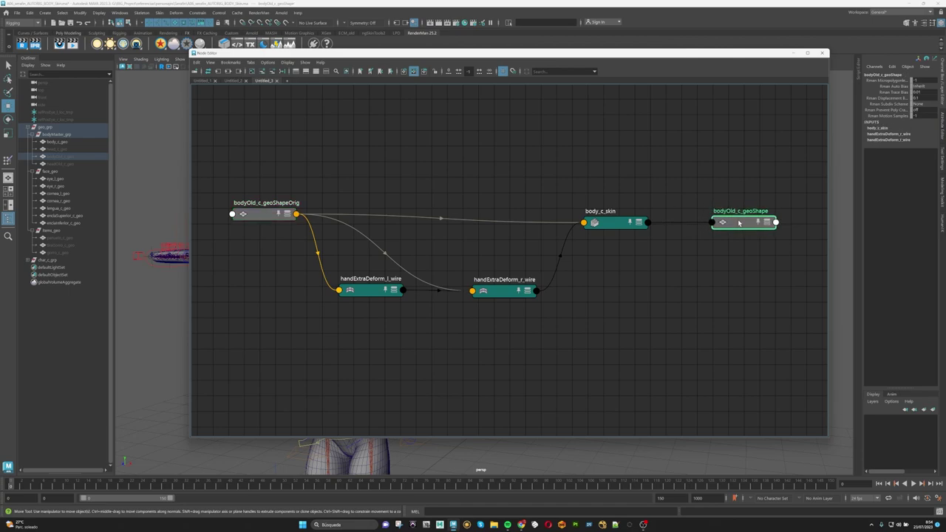
pyautogui.moveTo(611, 225); pyautogui.dragTo(610, 221)
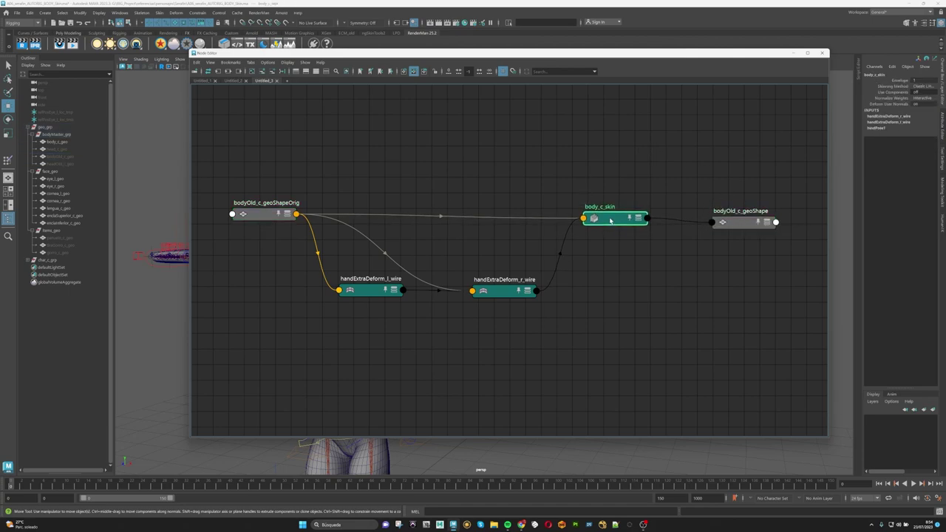
pyautogui.click(59, 141)
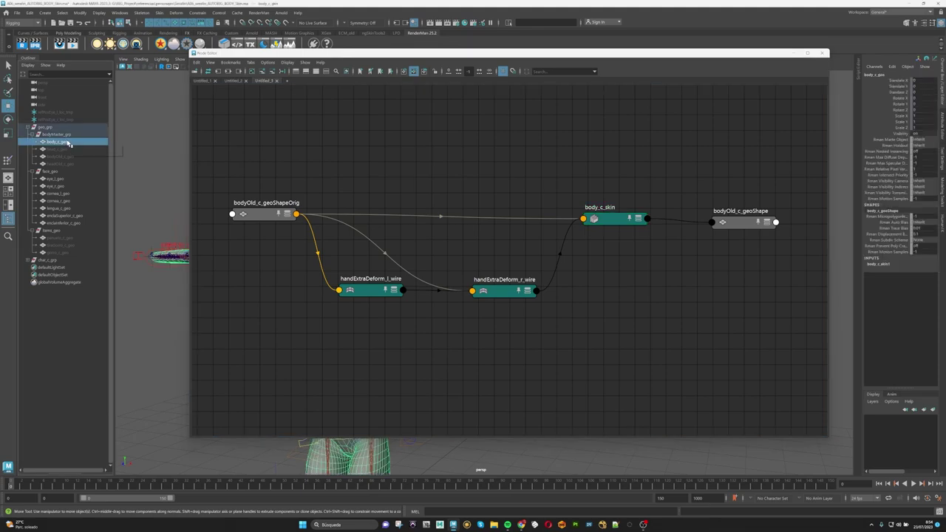
# Step: Load body_c_geo into a new graph tab with body_c_geoShapeOrig left and body_c_geoShape right
pyautogui.click(288, 81)
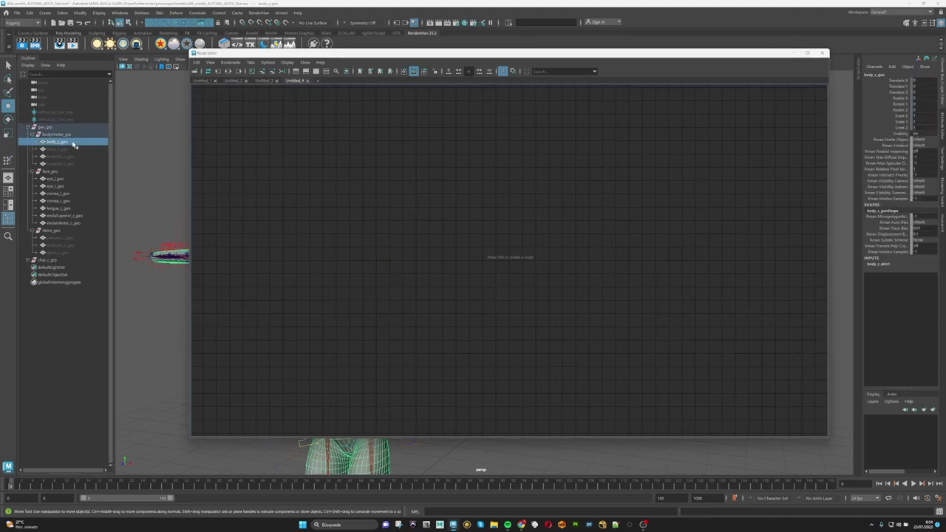
pyautogui.moveTo(73, 145); pyautogui.dragTo(559, 211, button='middle')
pyautogui.scroll(3, 638, 229)
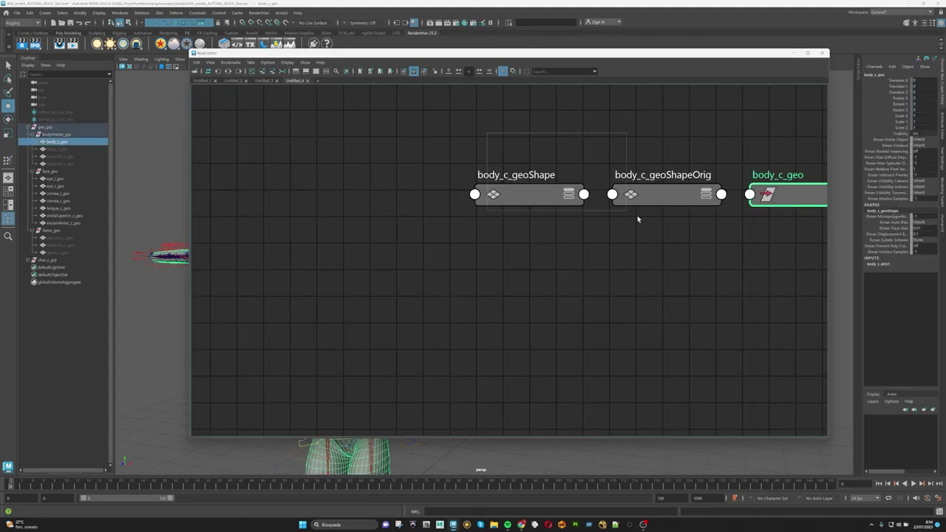
pyautogui.moveTo(637, 219); pyautogui.dragTo(675, 258)
pyautogui.moveTo(547, 203)
pyautogui.mouseDown()
pyautogui.moveTo(389, 198)
pyautogui.moveTo(421, 229)
pyautogui.mouseUp()
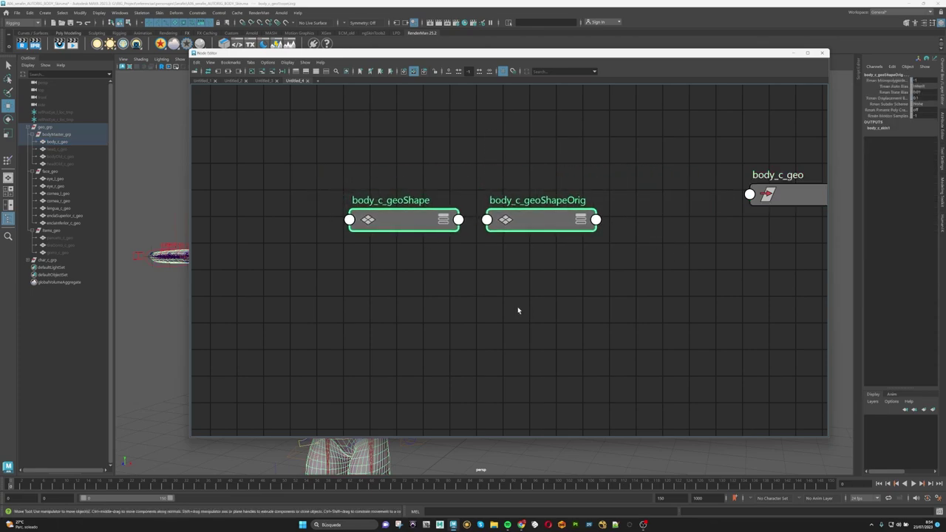
pyautogui.click(536, 215)
pyautogui.moveTo(537, 215); pyautogui.dragTo(310, 180)
pyautogui.moveTo(384, 226); pyautogui.dragTo(619, 183)
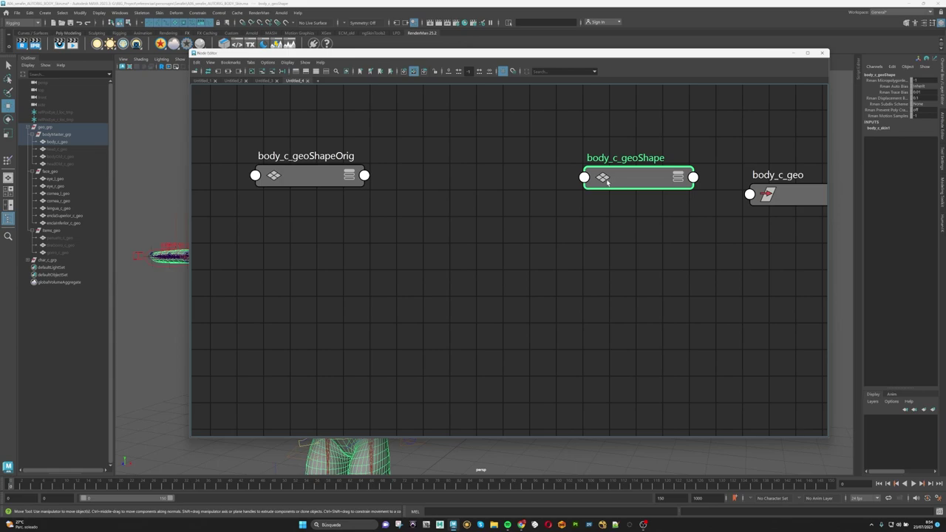
pyautogui.click(645, 186)
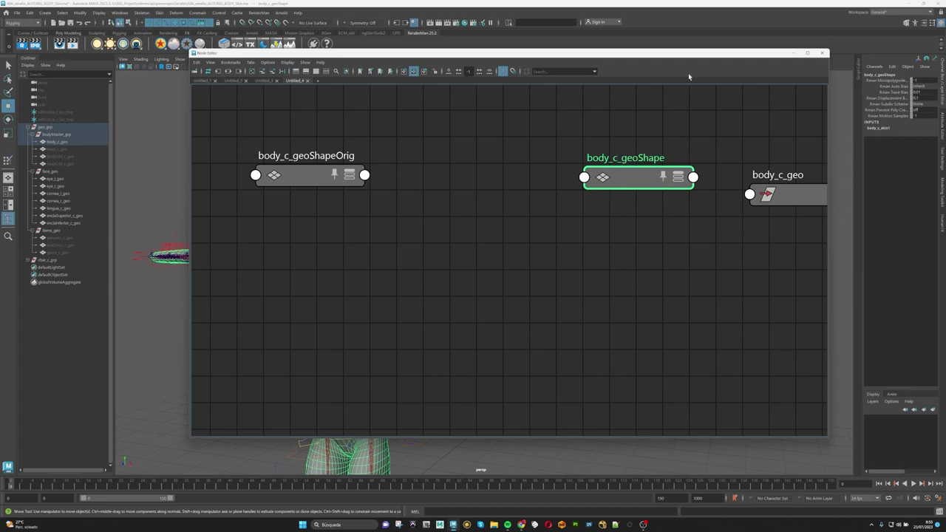
# Step: Add body_c_skin1 from the mesh's Channel Box inputs and line it up between the shapes
pyautogui.moveTo(694, 56); pyautogui.dragTo(659, 78)
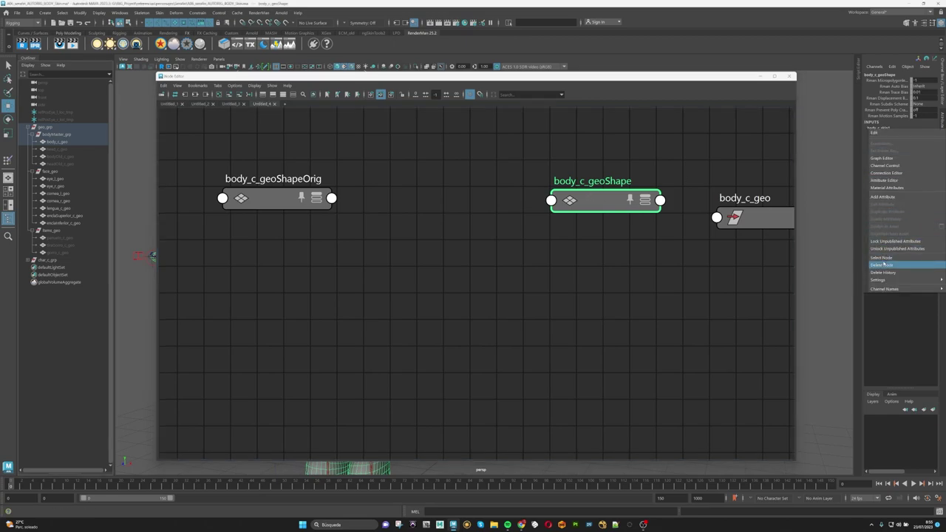
pyautogui.click(885, 257)
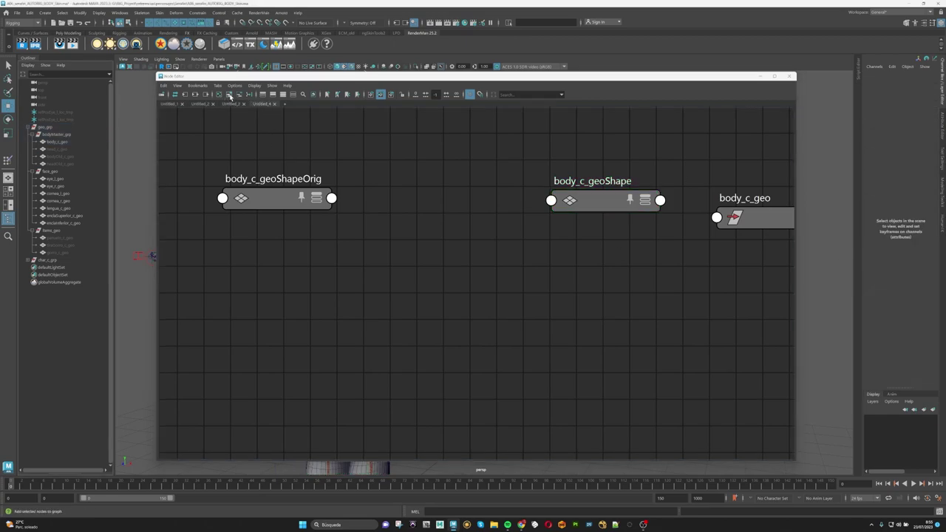
pyautogui.click(417, 228)
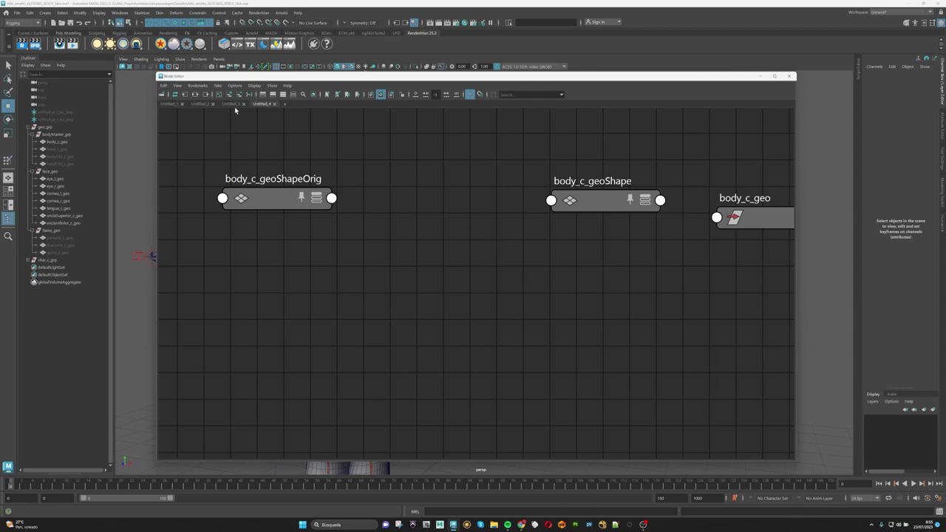
pyautogui.scroll(-5, 601, 323)
pyautogui.scroll(3, 618, 294)
pyautogui.click(603, 237)
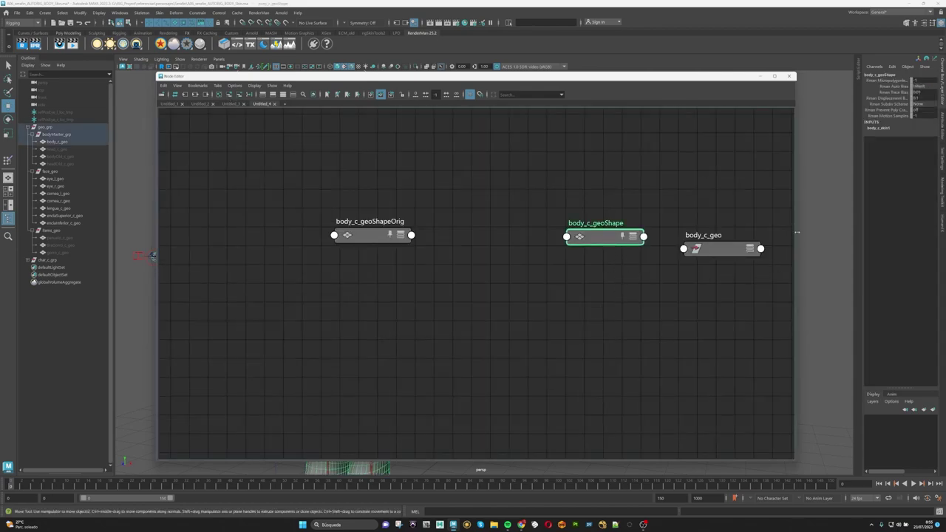
pyautogui.click(878, 128)
pyautogui.rightClick(878, 128)
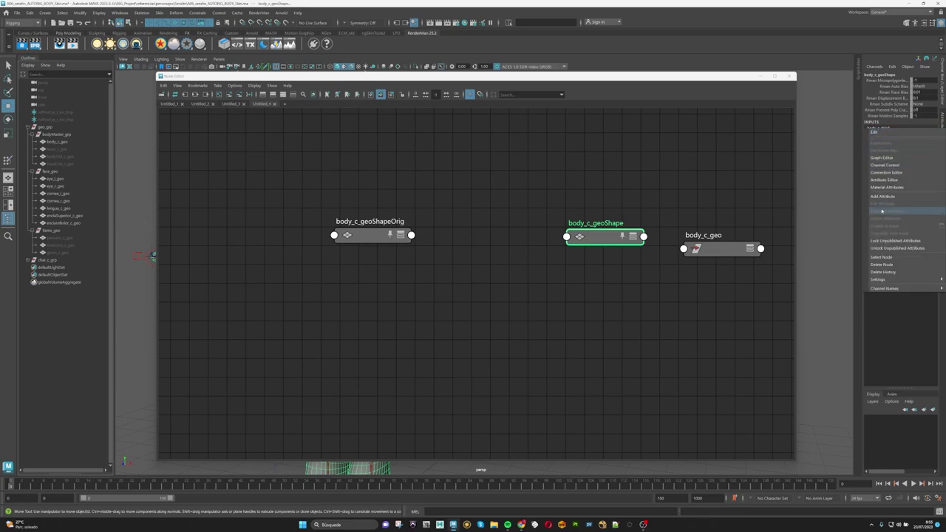
pyautogui.click(901, 258)
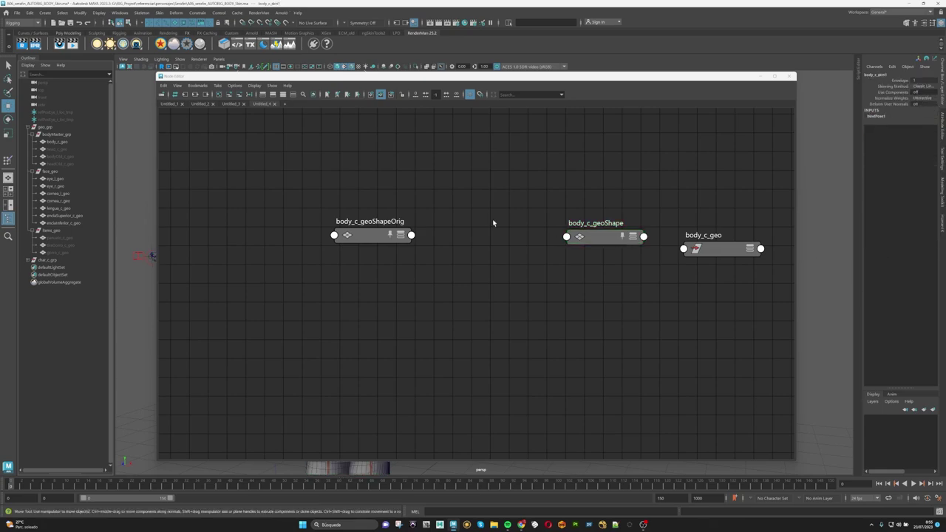
pyautogui.click(229, 94)
pyautogui.moveTo(452, 328); pyautogui.dragTo(423, 245)
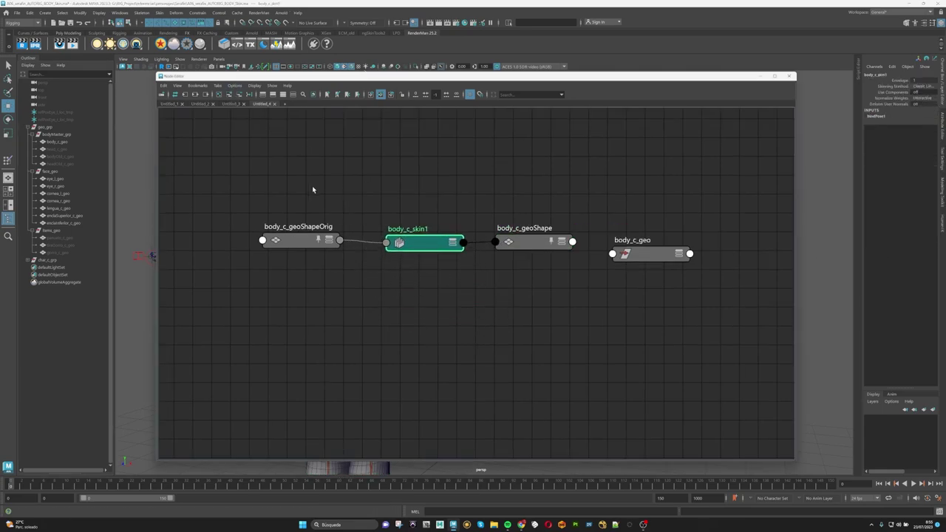
pyautogui.moveTo(313, 190); pyautogui.dragTo(541, 299)
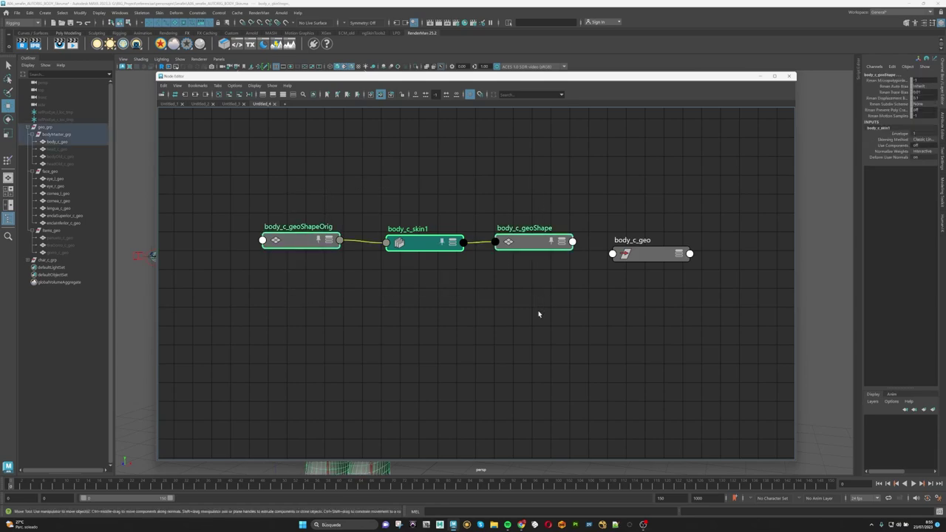
pyautogui.moveTo(294, 199); pyautogui.dragTo(529, 291)
# Step: Add the three body_c nodes to the Untitled_3 graph and lay them out in a row
pyautogui.click(230, 104)
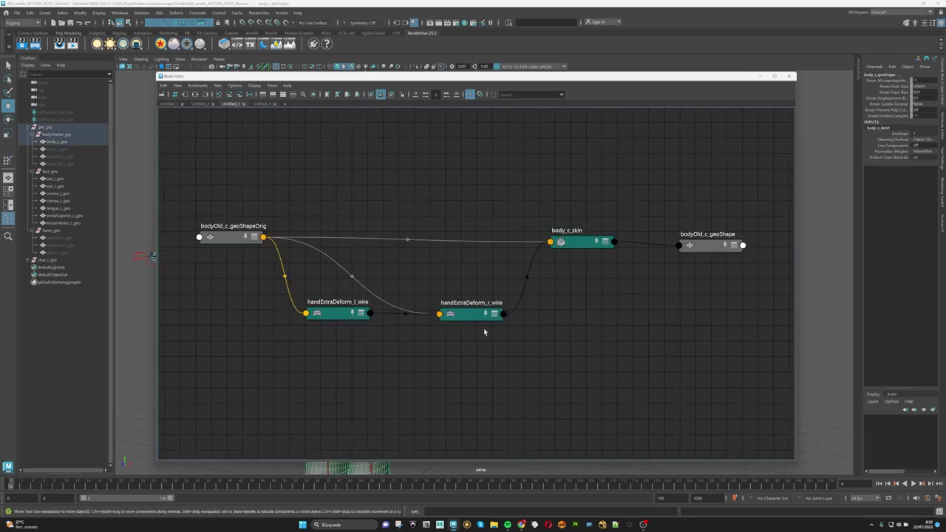
pyautogui.click(230, 95)
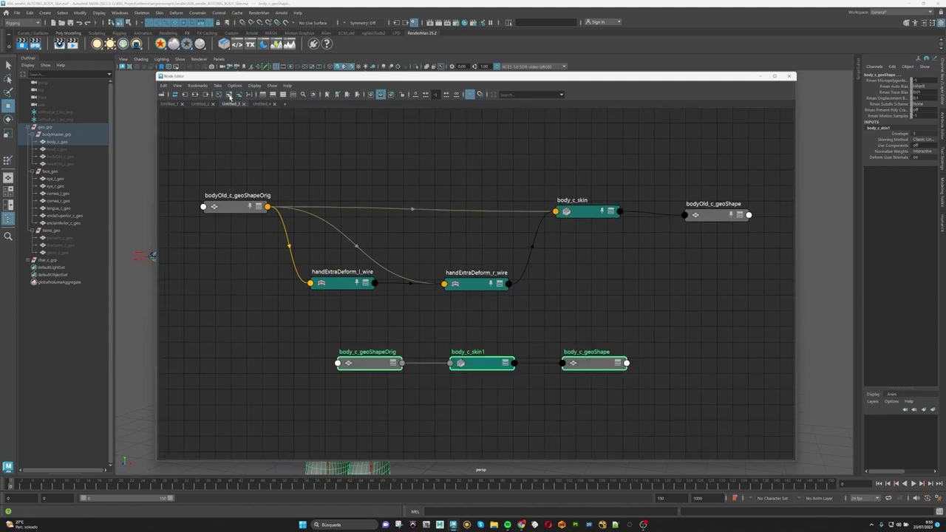
pyautogui.click(407, 334)
pyautogui.moveTo(361, 364); pyautogui.dragTo(239, 364)
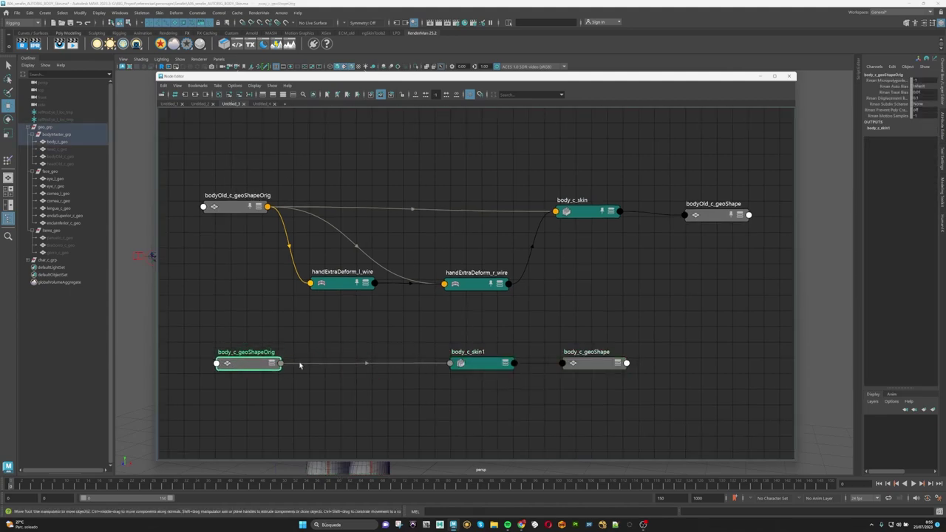
pyautogui.moveTo(590, 366); pyautogui.dragTo(719, 373)
pyautogui.moveTo(490, 368); pyautogui.dragTo(610, 372)
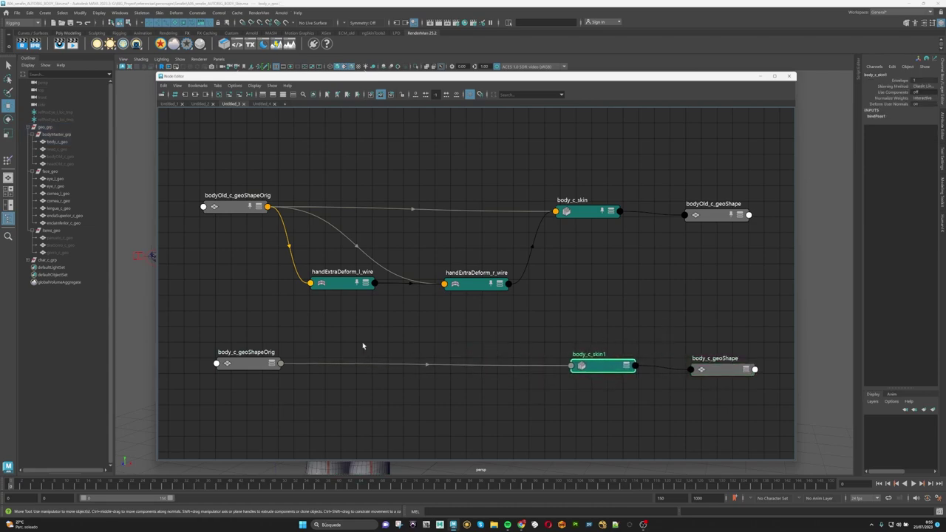
pyautogui.moveTo(223, 345); pyautogui.dragTo(721, 416)
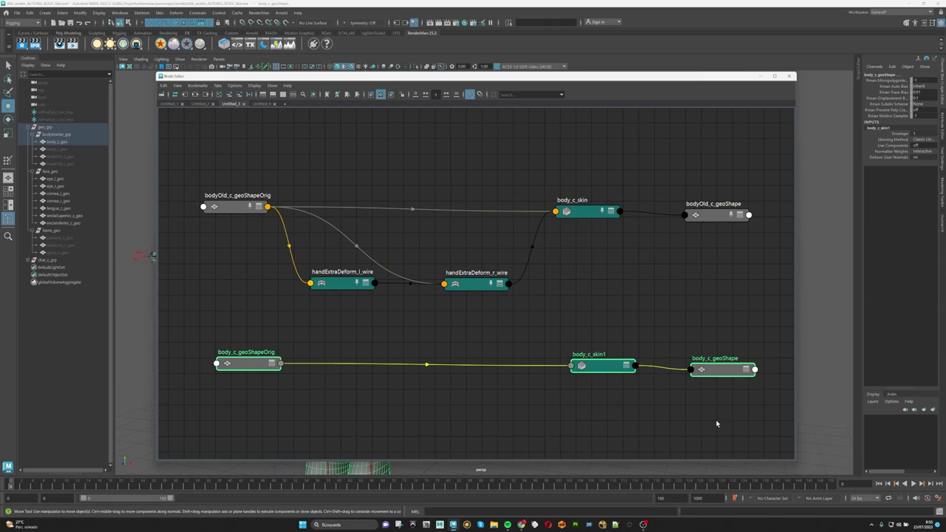
# Step: Realign bodyOld_c_geoShapeOrig, the left wire, body_c_skin and body_c_skin1 to tidy both rows
pyautogui.moveTo(245, 206); pyautogui.dragTo(246, 175)
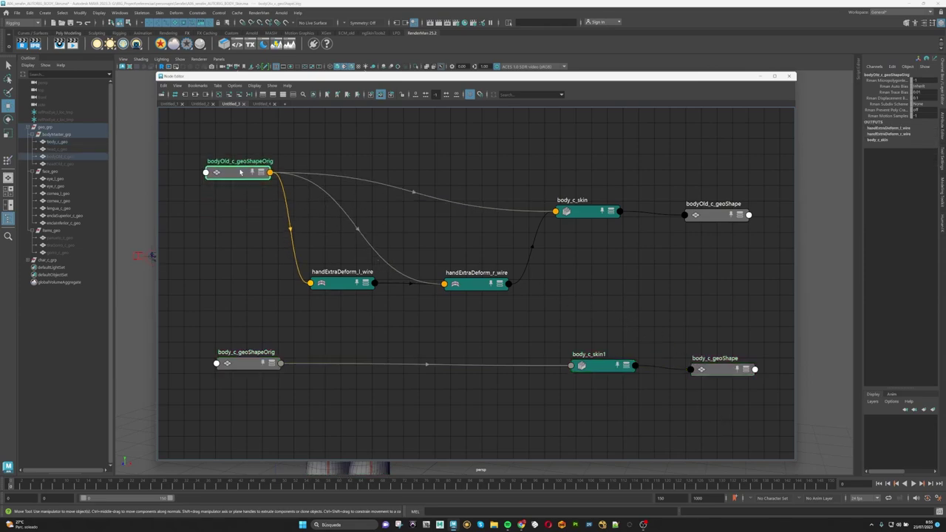
pyautogui.moveTo(332, 288); pyautogui.dragTo(325, 288)
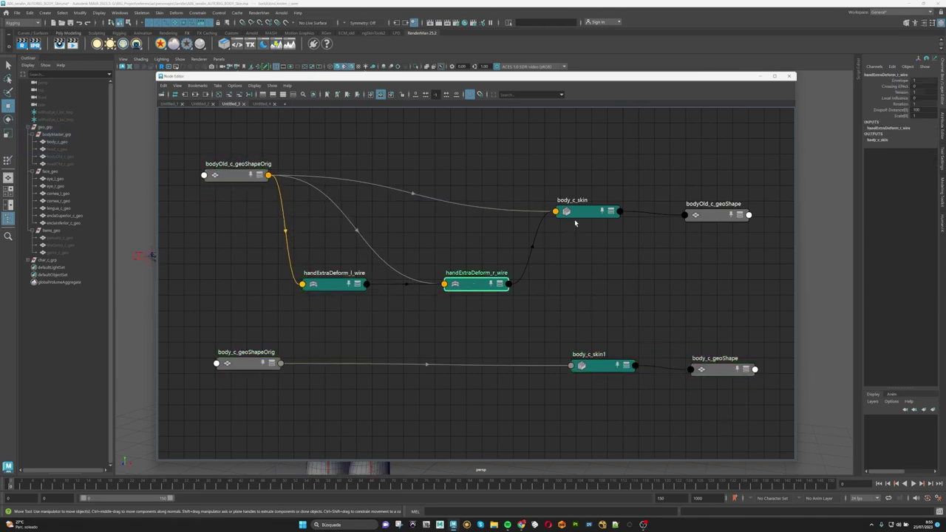
pyautogui.moveTo(588, 212); pyautogui.dragTo(599, 190)
pyautogui.click(599, 365)
pyautogui.moveTo(598, 366); pyautogui.dragTo(599, 362)
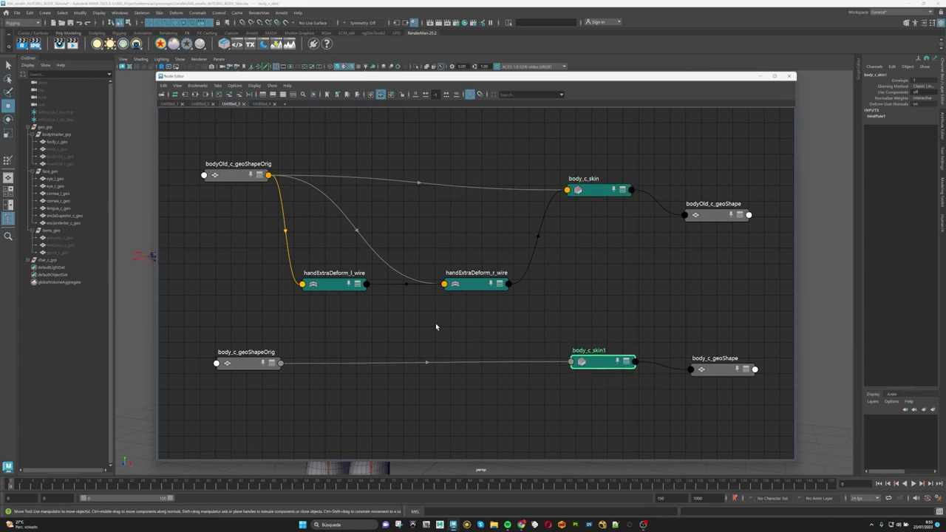
pyautogui.moveTo(347, 327); pyautogui.dragTo(376, 319, button='middle')
pyautogui.moveTo(288, 343); pyautogui.dragTo(282, 372)
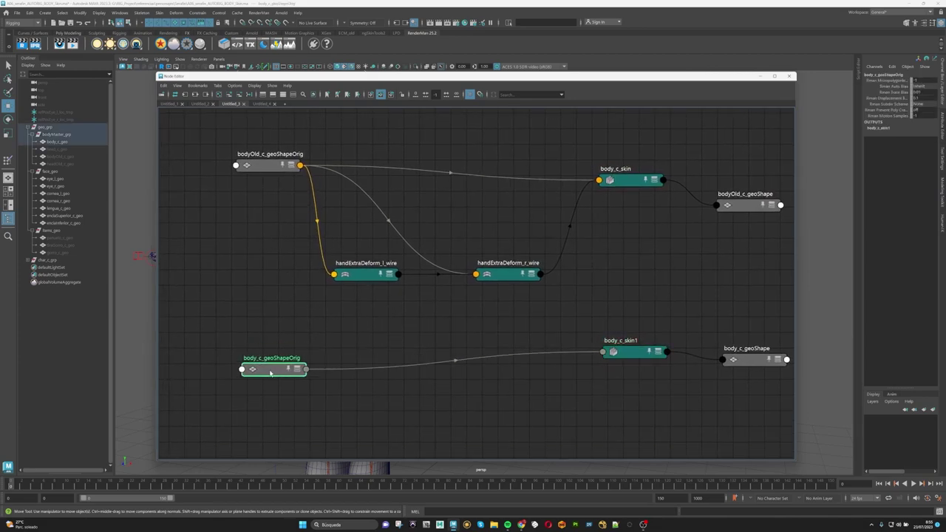
pyautogui.moveTo(622, 355); pyautogui.dragTo(620, 371)
# Step: Show all attributes on bodyOld_c_geoShapeOrig and move it up and left
pyautogui.click(255, 166)
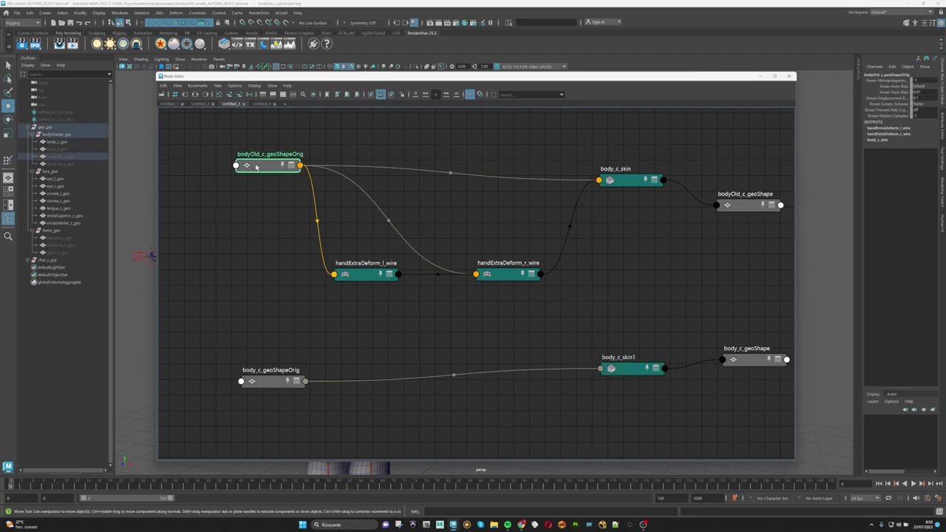
pyautogui.press('3')
pyautogui.moveTo(283, 204); pyautogui.dragTo(269, 168)
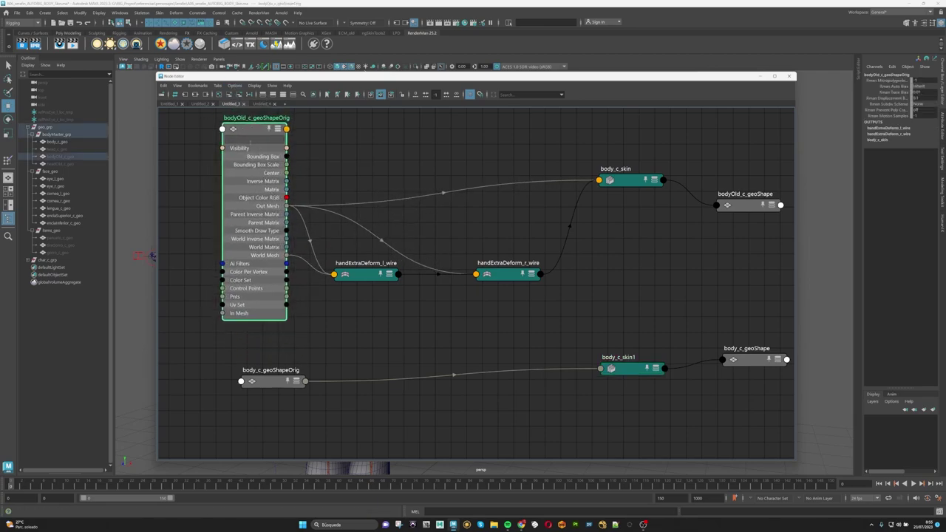
pyautogui.moveTo(248, 134); pyautogui.dragTo(238, 133)
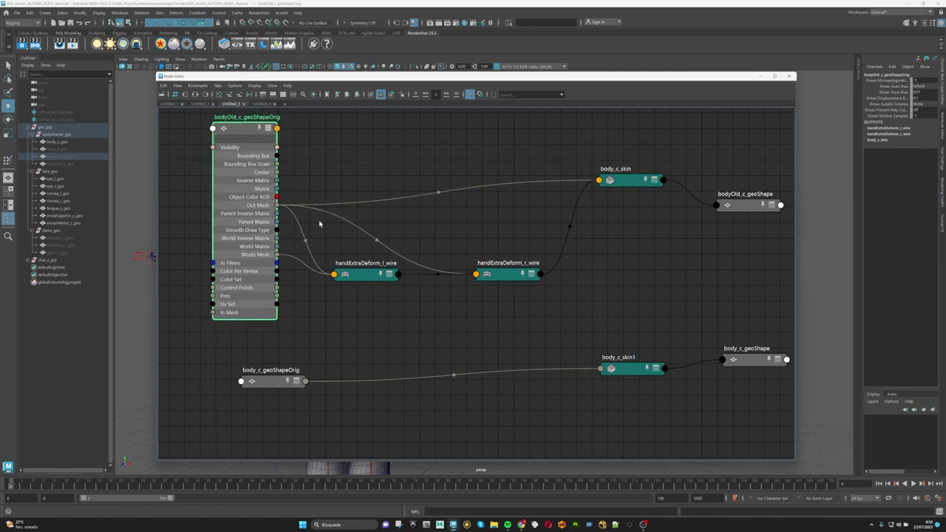
# Step: Show handExtraDeform_l_wire's attributes, expanding Input and Original Geometry, and move it up
pyautogui.click(366, 274)
pyautogui.press('3')
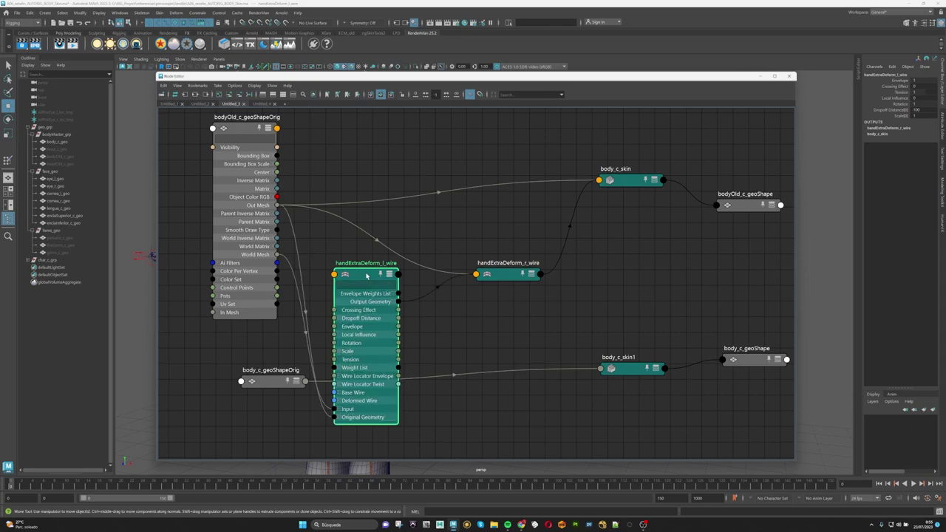
pyautogui.moveTo(366, 274); pyautogui.dragTo(377, 171)
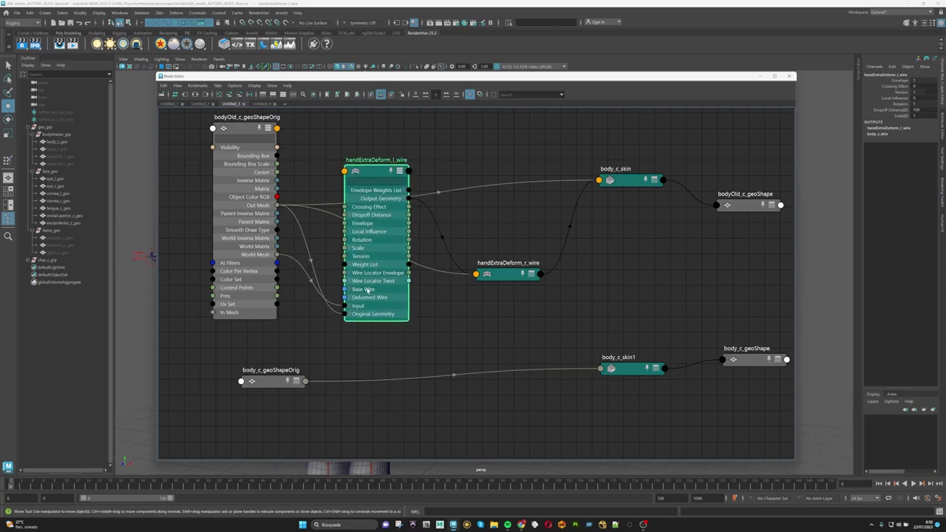
pyautogui.click(350, 305)
pyautogui.click(352, 332)
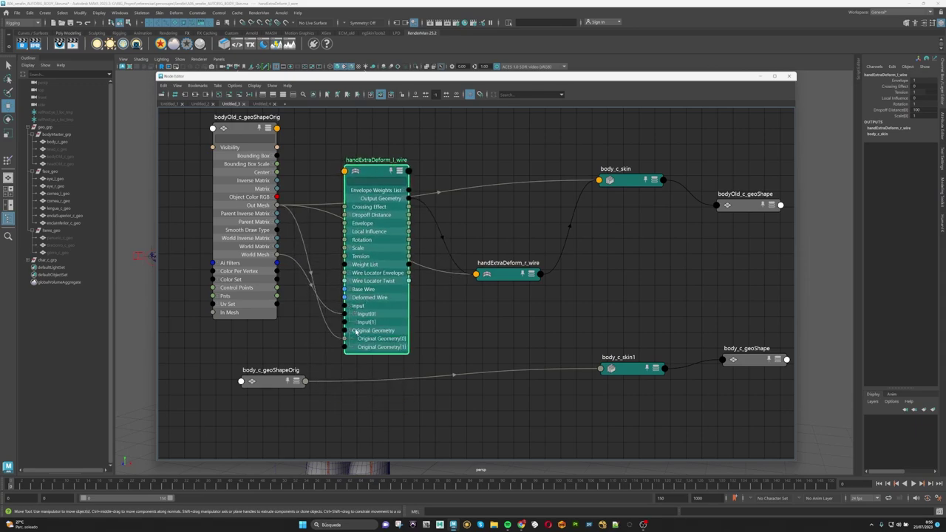
pyautogui.moveTo(377, 172)
pyautogui.mouseDown()
pyautogui.moveTo(379, 156)
pyautogui.moveTo(394, 165)
pyautogui.mouseUp()
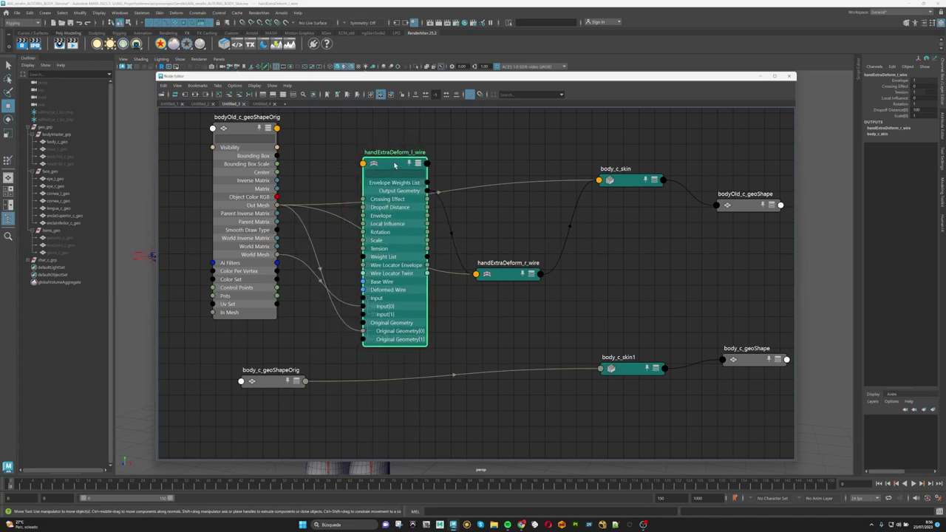
pyautogui.click(309, 235)
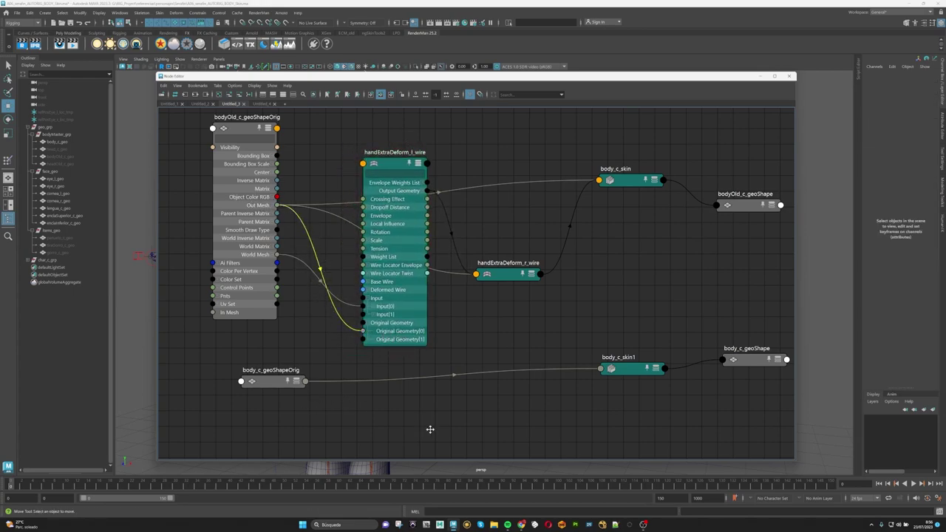
# Step: Shift body_c_geoShapeOrig left and bring handExtraDeform_l_wire down beside it
pyautogui.keyDown('alt'); pyautogui.moveTo(431, 430); pyautogui.dragTo(460, 362, button='middle'); pyautogui.keyUp('alt')
pyautogui.moveTo(302, 318); pyautogui.dragTo(269, 318)
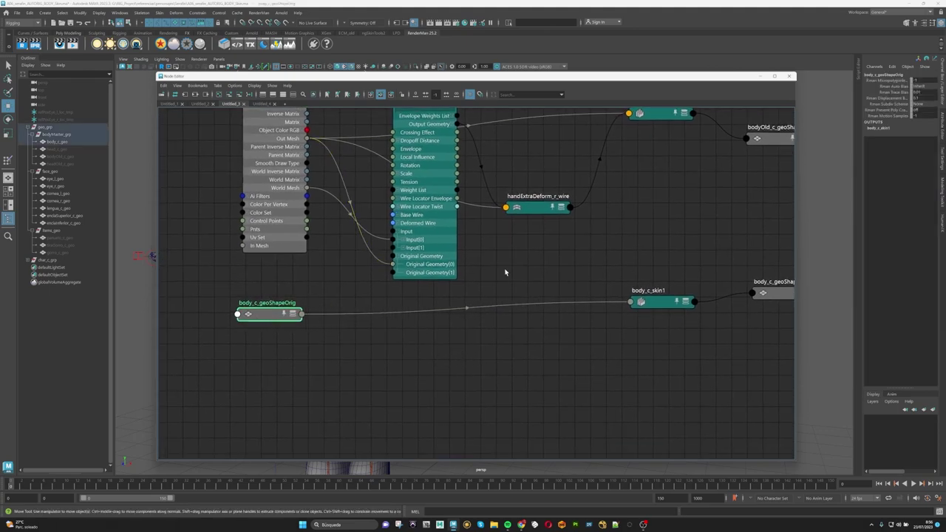
pyautogui.keyDown('alt'); pyautogui.moveTo(506, 272); pyautogui.dragTo(498, 296, button='middle'); pyautogui.keyUp('alt')
pyautogui.moveTo(417, 123)
pyautogui.mouseDown()
pyautogui.moveTo(453, 272)
pyautogui.moveTo(437, 267)
pyautogui.mouseUp()
pyautogui.keyDown('alt'); pyautogui.moveTo(384, 286); pyautogui.dragTo(385, 279, button='middle'); pyautogui.keyUp('alt')
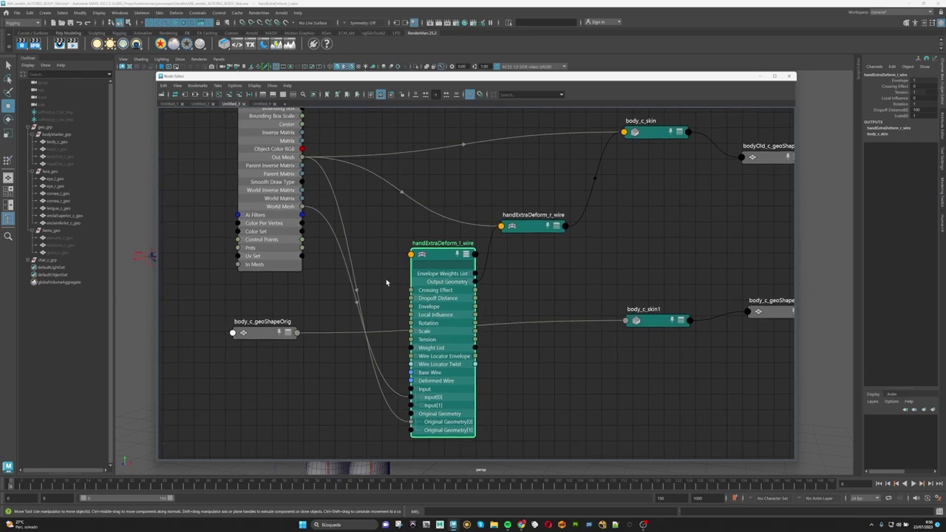
# Step: Expand body_c_geoShapeOrig and connect its Out Mesh to handExtraDeform_l_wire's Original Geometry[0]
pyautogui.click(262, 333)
pyautogui.press('3')
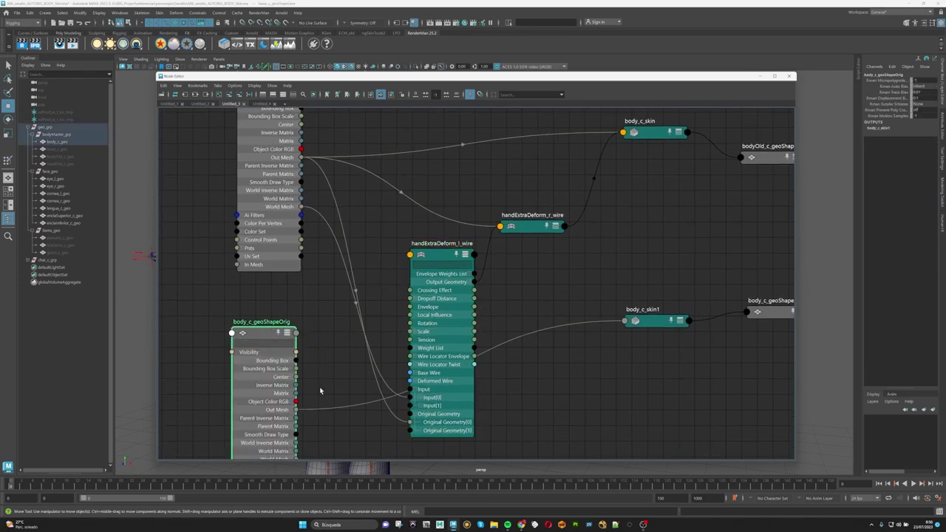
pyautogui.keyDown('alt'); pyautogui.moveTo(320, 386); pyautogui.dragTo(314, 412, button='middle'); pyautogui.keyUp('alt')
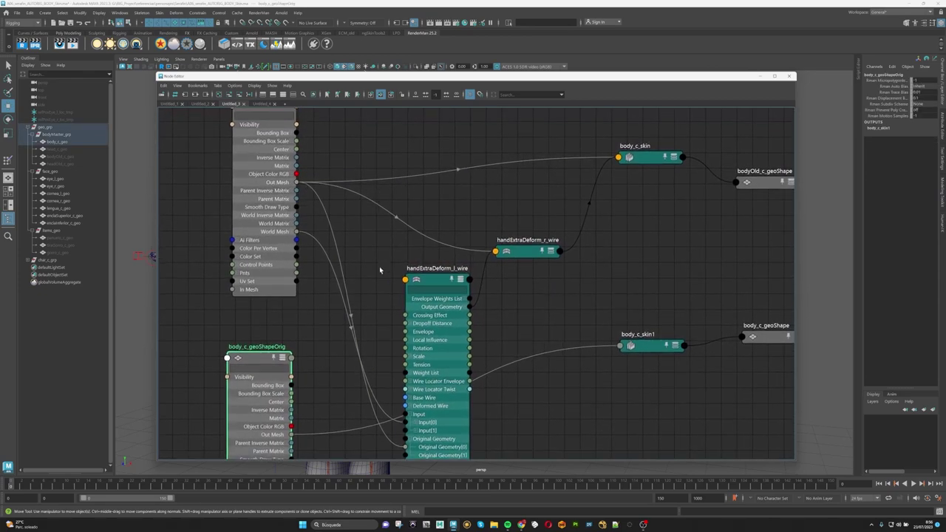
pyautogui.keyDown('alt'); pyautogui.moveTo(379, 270); pyautogui.dragTo(397, 198, button='middle'); pyautogui.keyUp('alt')
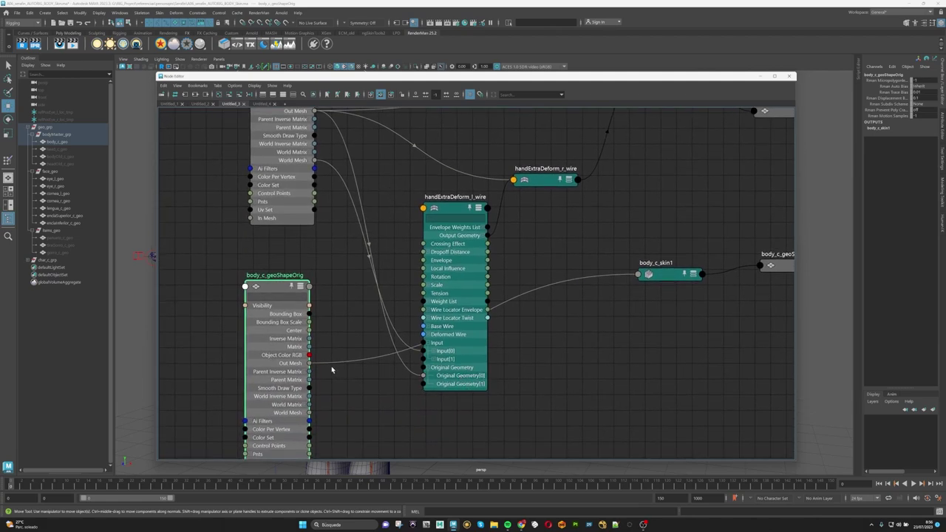
pyautogui.moveTo(310, 363); pyautogui.dragTo(424, 375)
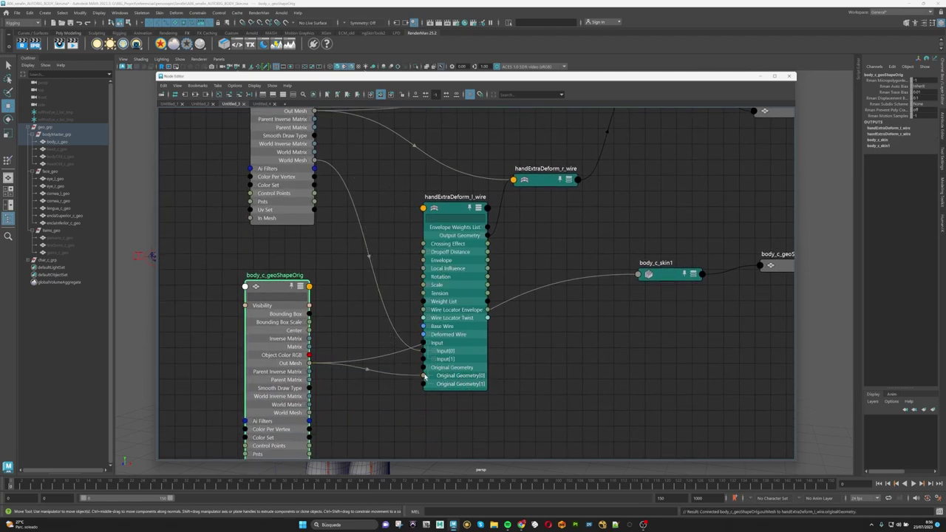
# Step: Connect body_c_geoShapeOrig's World Mesh[0] to handExtraDeform_l_wire's Input[0] Input Geometry
pyautogui.keyDown('alt'); pyautogui.moveTo(579, 385); pyautogui.dragTo(572, 394, button='middle'); pyautogui.keyUp('alt')
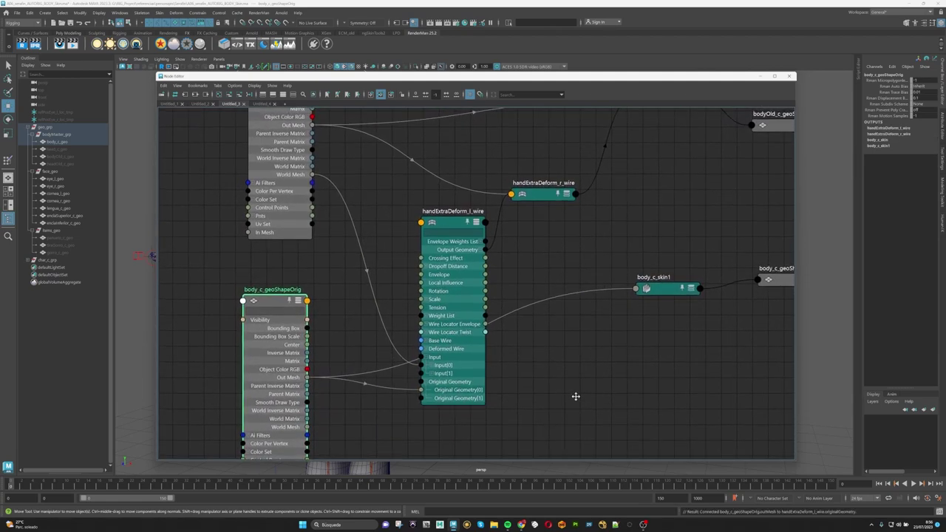
pyautogui.click(307, 177)
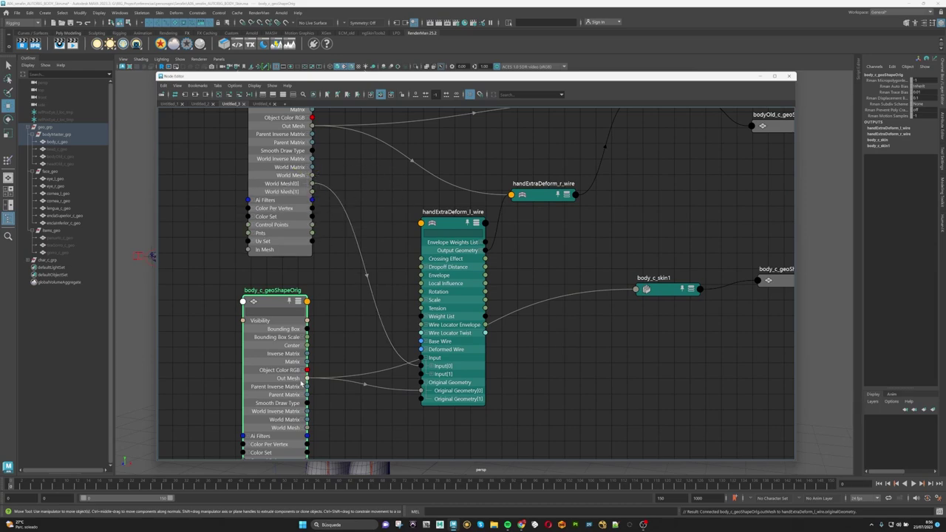
pyautogui.click(301, 428)
pyautogui.keyDown('alt'); pyautogui.moveTo(349, 433); pyautogui.dragTo(343, 404, button='middle'); pyautogui.keyUp('alt')
pyautogui.click(428, 339)
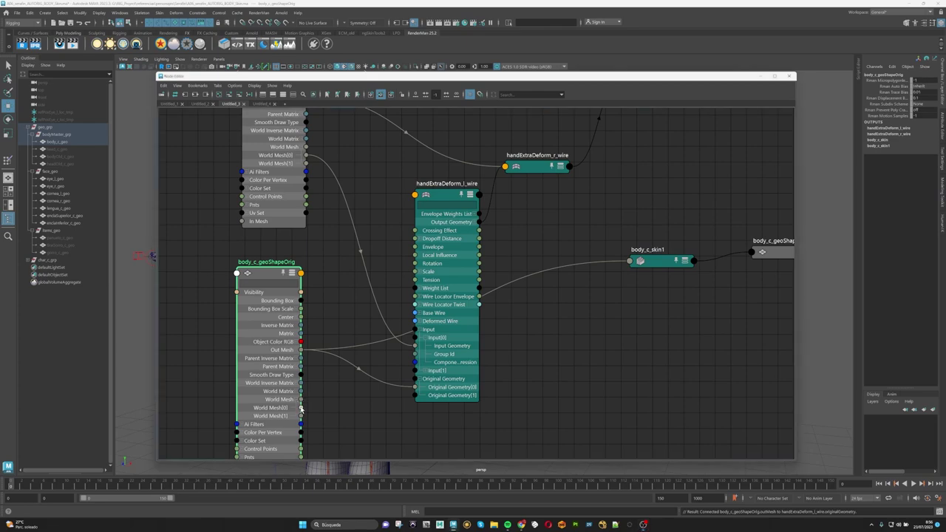
pyautogui.moveTo(300, 407); pyautogui.dragTo(415, 348)
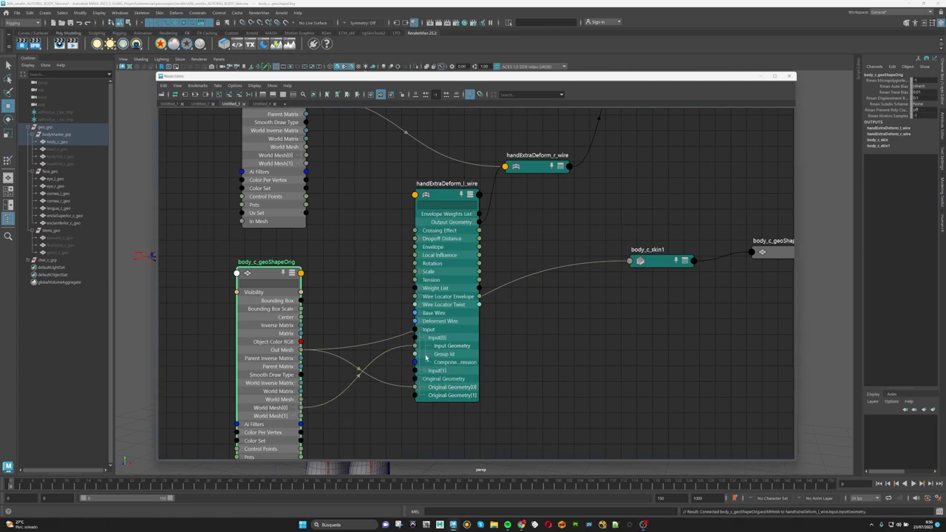
# Step: Reposition handExtraDeform_l_wire in the graph and select body_c_geoShape
pyautogui.moveTo(338, 185); pyautogui.dragTo(334, 228, button='middle')
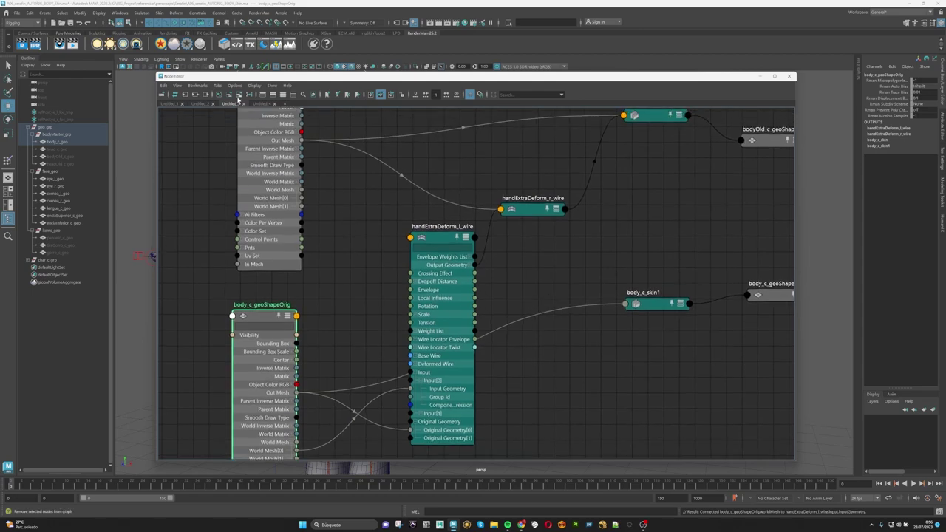
pyautogui.moveTo(432, 237); pyautogui.dragTo(422, 263)
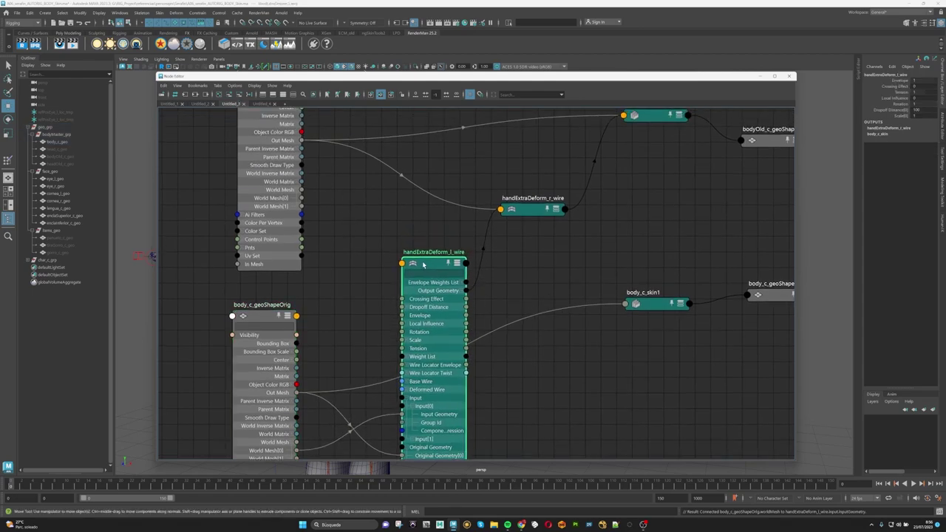
pyautogui.moveTo(507, 253); pyautogui.dragTo(445, 245, button='middle')
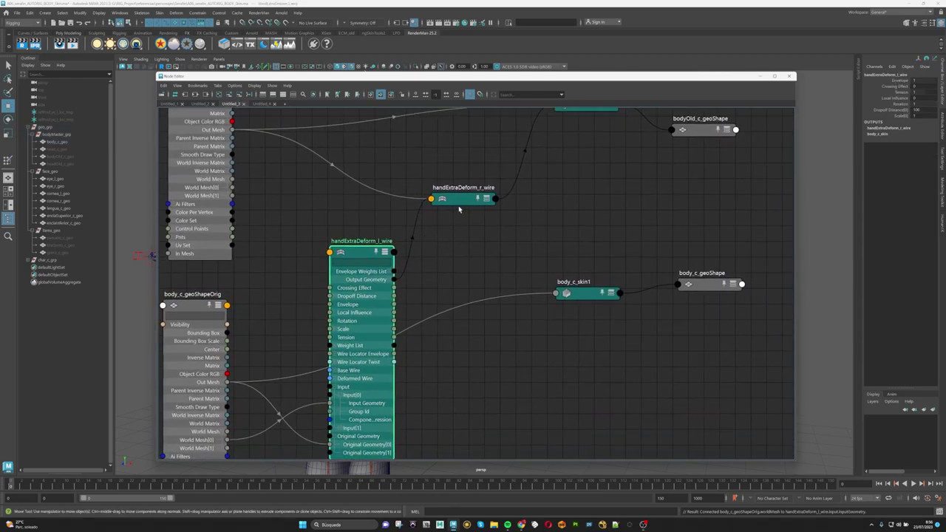
pyautogui.scroll(-3, 595, 248)
pyautogui.click(665, 268)
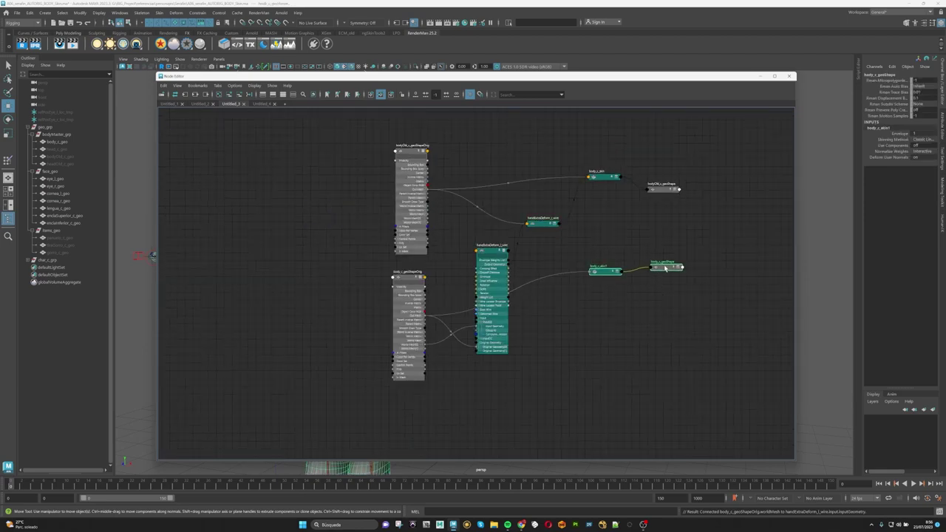
# Step: Place handExtraDeform_r_wire beside the left wire and expand its Input, Input[0] and Original Geometry plugs
pyautogui.moveTo(665, 267); pyautogui.dragTo(755, 272)
pyautogui.moveTo(538, 225); pyautogui.dragTo(573, 255)
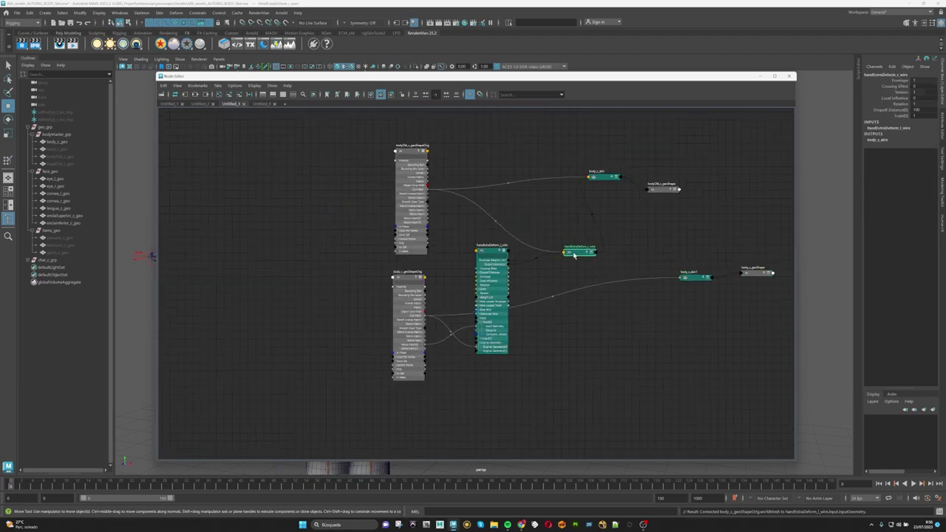
pyautogui.press('3')
pyautogui.scroll(2, 581, 290)
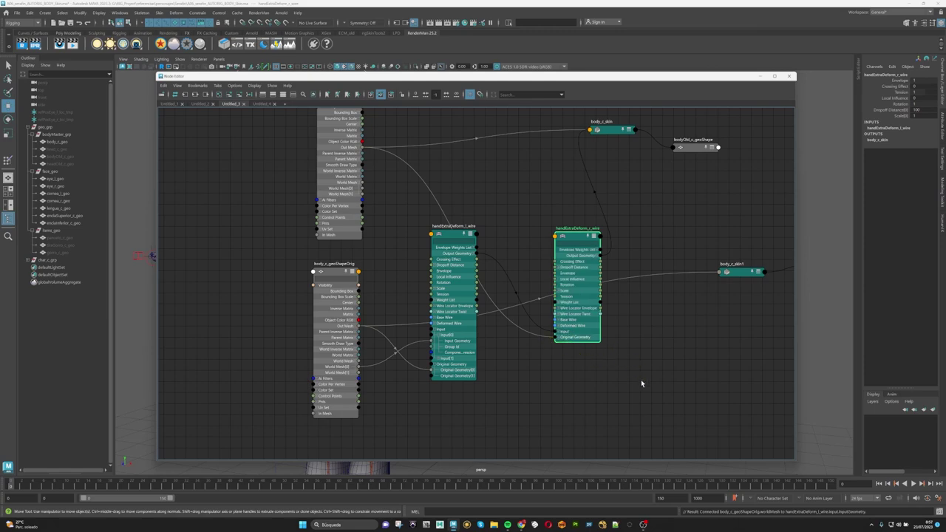
pyautogui.scroll(3, 550, 367)
pyautogui.click(570, 278)
pyautogui.click(571, 262)
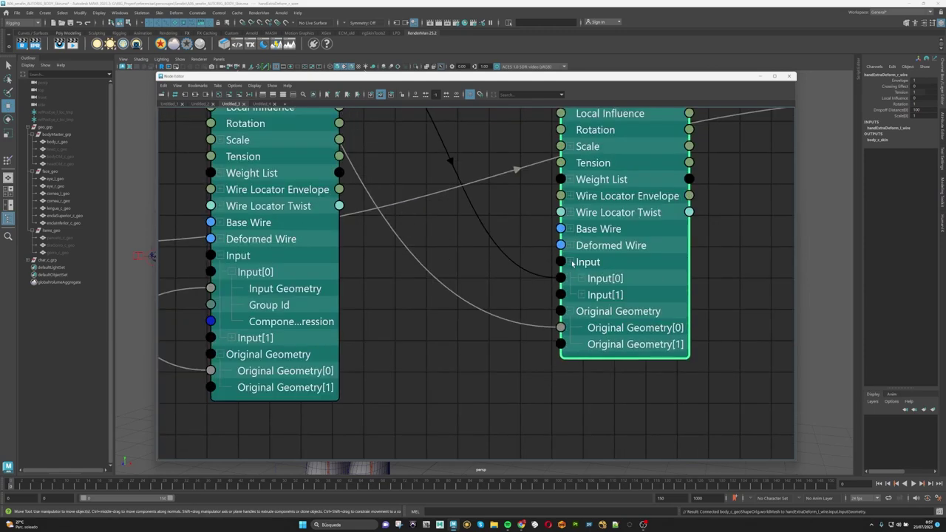
pyautogui.scroll(-1, 723, 277)
pyautogui.scroll(-1, 674, 279)
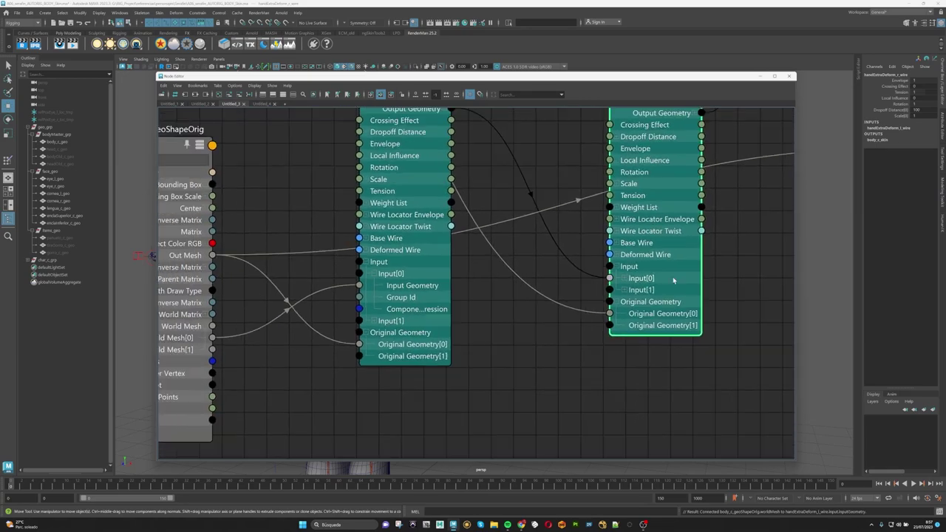
pyautogui.click(625, 278)
pyautogui.scroll(-1, 739, 277)
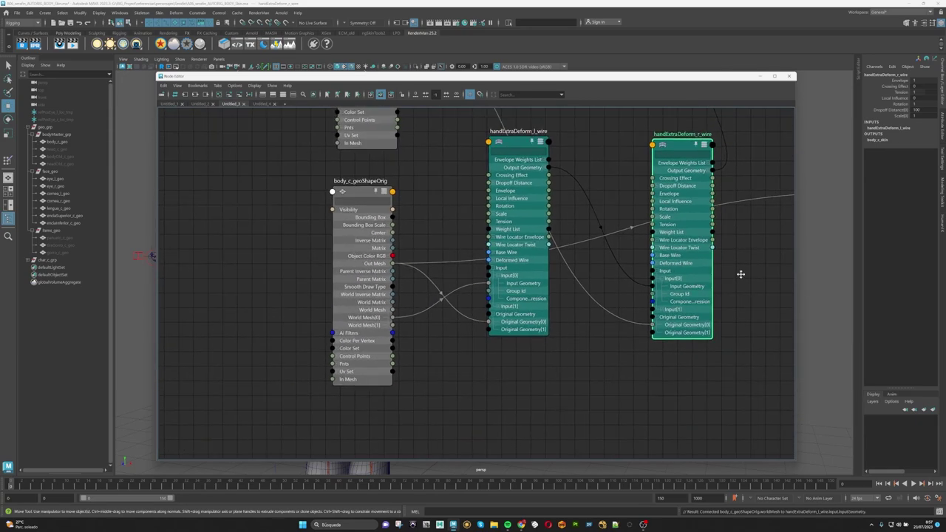
# Step: Connect body_c_geoShapeOrig's Out Mesh to handExtraDeform_r_wire's Original Geometry[0] and realign the nodes
pyautogui.moveTo(741, 274)
pyautogui.keyDown('alt'); pyautogui.mouseDown(button='middle')
pyautogui.moveTo(686, 319)
pyautogui.moveTo(671, 381)
pyautogui.mouseUp(button='middle'); pyautogui.keyUp('alt')
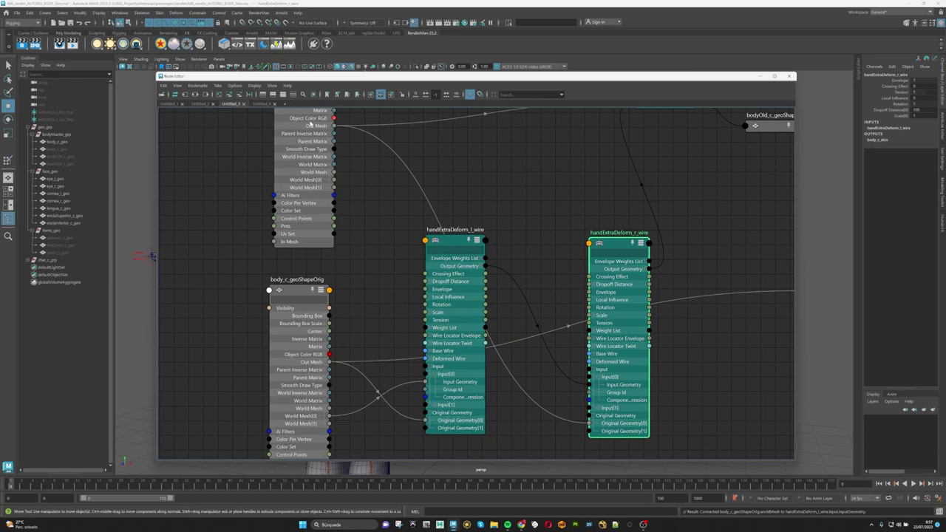
pyautogui.keyDown('alt'); pyautogui.moveTo(560, 305); pyautogui.dragTo(560, 256, button='middle'); pyautogui.keyUp('alt')
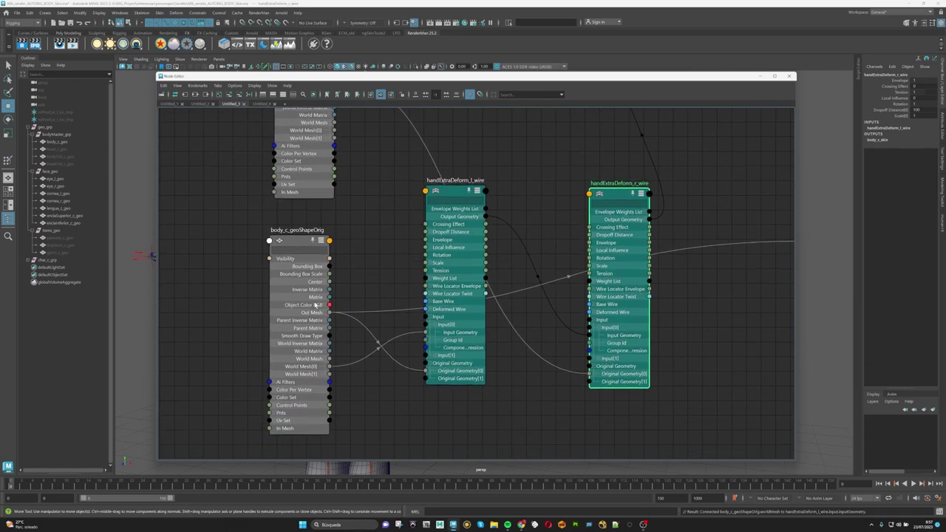
pyautogui.moveTo(330, 313)
pyautogui.mouseDown()
pyautogui.moveTo(357, 311)
pyautogui.moveTo(589, 374)
pyautogui.mouseUp()
pyautogui.keyDown('alt'); pyautogui.moveTo(527, 236); pyautogui.dragTo(461, 260, button='middle'); pyautogui.keyUp('alt')
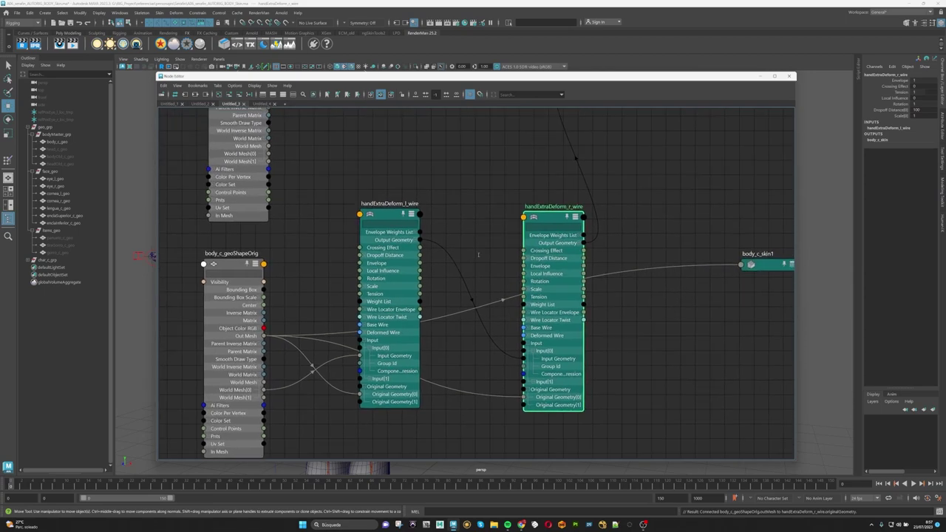
pyautogui.moveTo(382, 215); pyautogui.dragTo(383, 213)
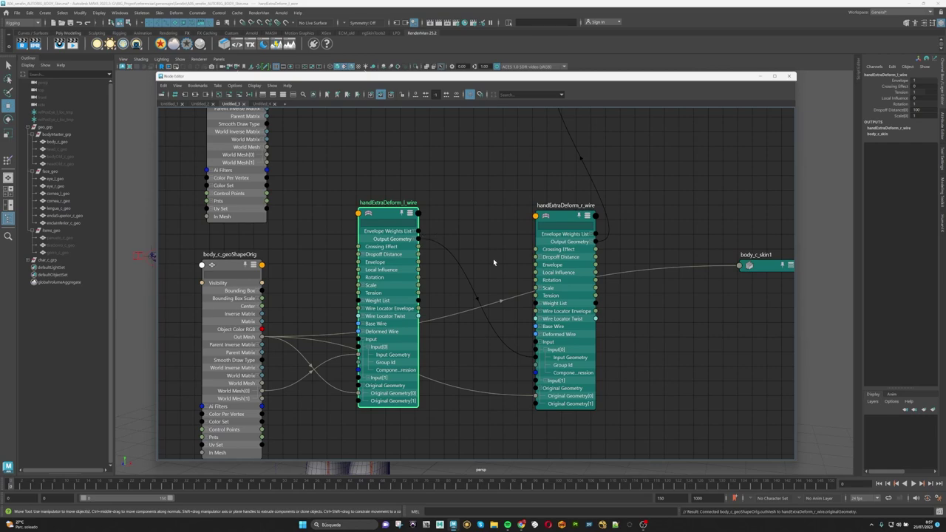
pyautogui.scroll(-3, 650, 338)
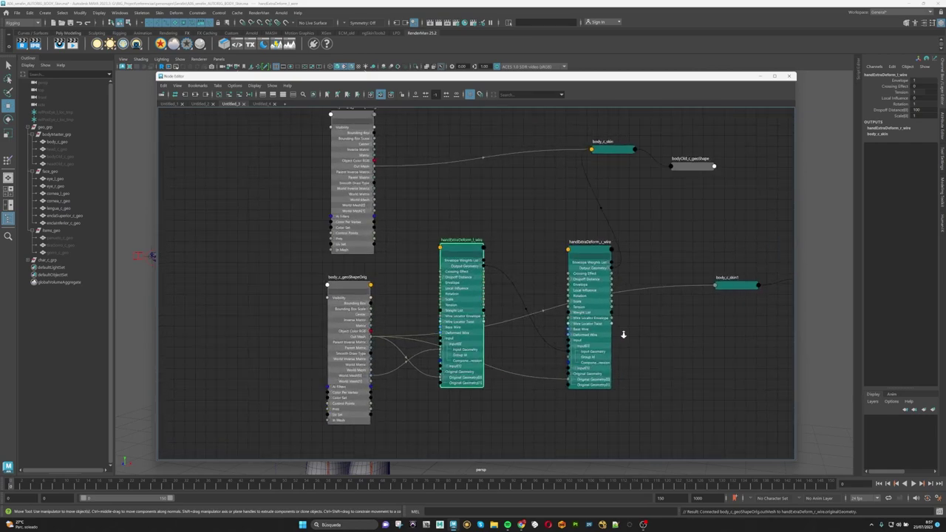
pyautogui.keyDown('alt'); pyautogui.moveTo(519, 215); pyautogui.dragTo(444, 218, button='middle'); pyautogui.keyUp('alt')
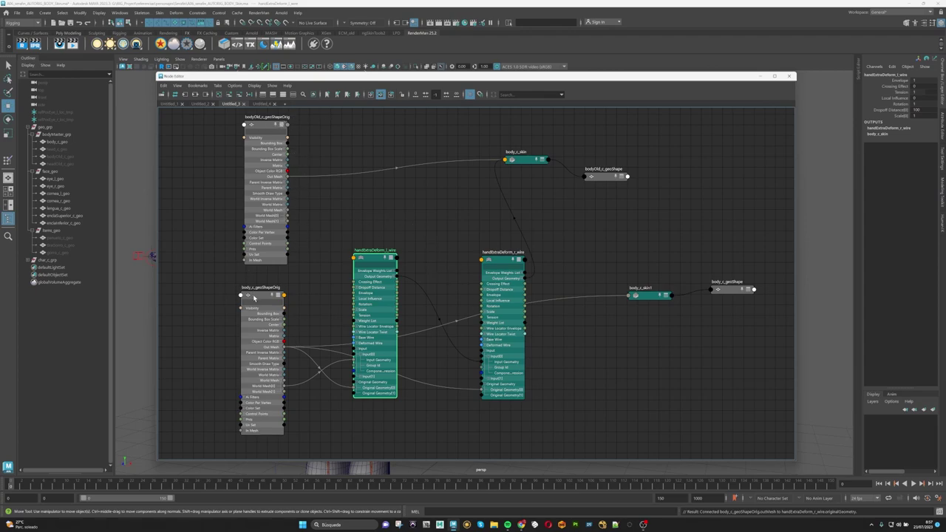
# Step: Rearrange the nodes and expand body_c_skin, dragging a connection into its Original Geometry
pyautogui.moveTo(253, 294); pyautogui.dragTo(257, 296)
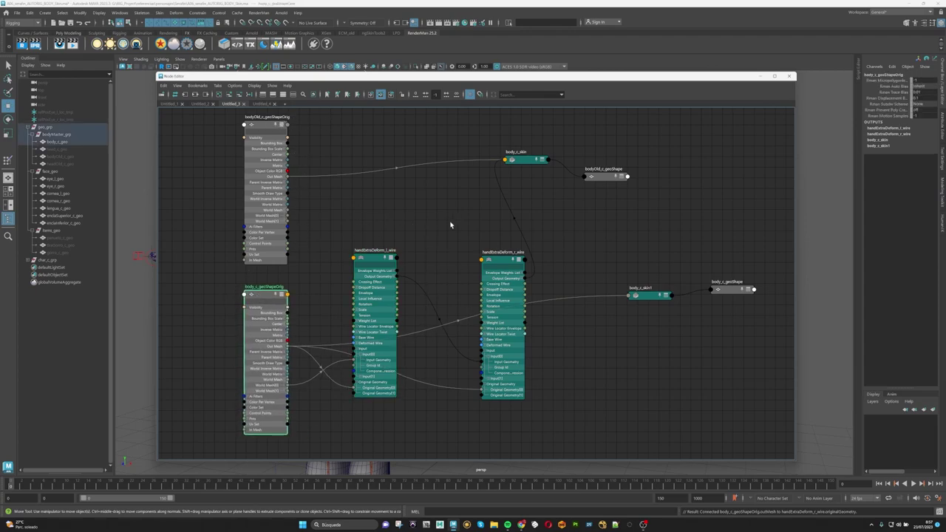
pyautogui.keyDown('alt'); pyautogui.moveTo(450, 225); pyautogui.dragTo(378, 233, button='middle'); pyautogui.keyUp('alt')
pyautogui.moveTo(505, 202); pyautogui.dragTo(664, 202)
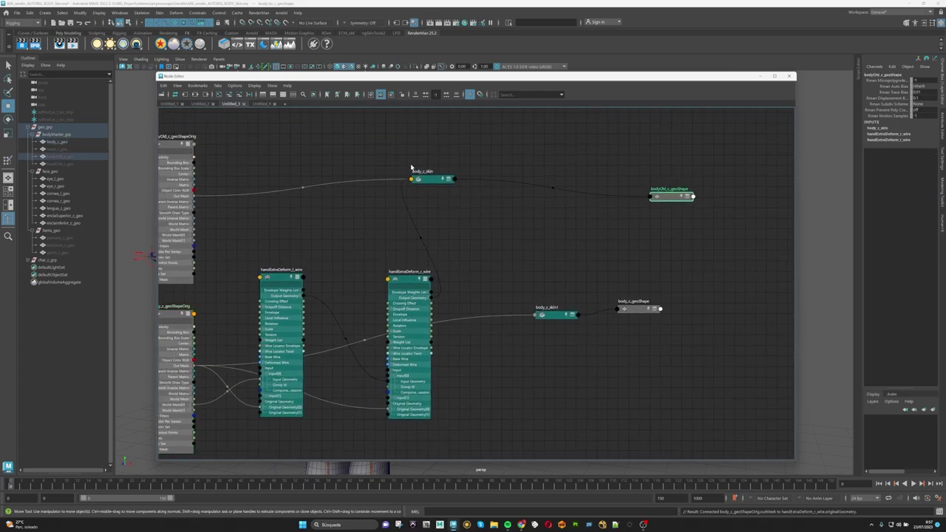
pyautogui.moveTo(427, 180)
pyautogui.mouseDown()
pyautogui.moveTo(533, 189)
pyautogui.moveTo(542, 128)
pyautogui.mouseUp()
pyautogui.press('3')
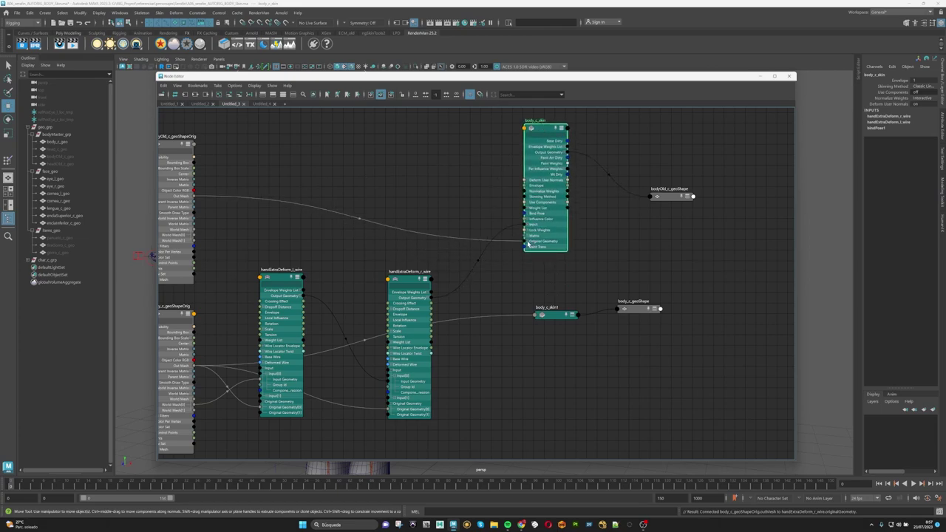
pyautogui.moveTo(528, 243); pyautogui.dragTo(526, 244)
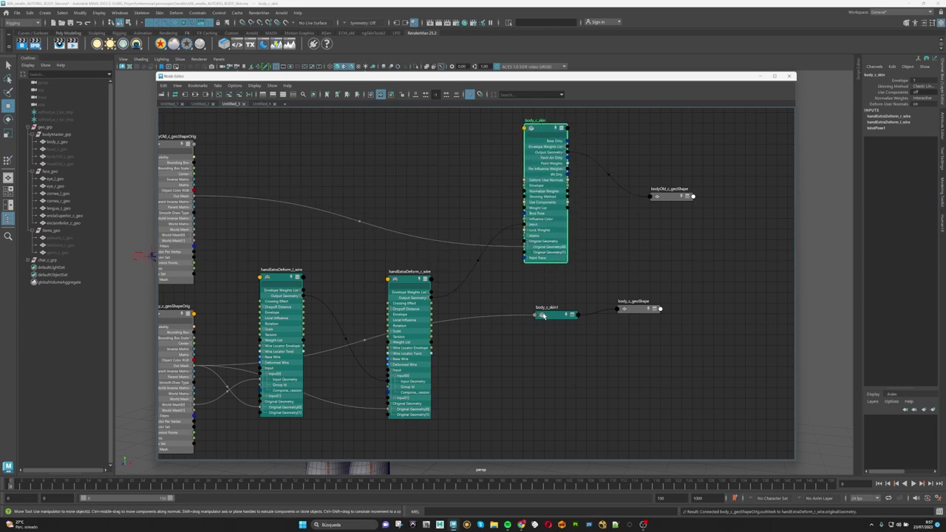
# Step: Expand body_c_skin1 and connect geometry into its Original Geometry
pyautogui.moveTo(553, 317); pyautogui.dragTo(542, 311)
pyautogui.press('3')
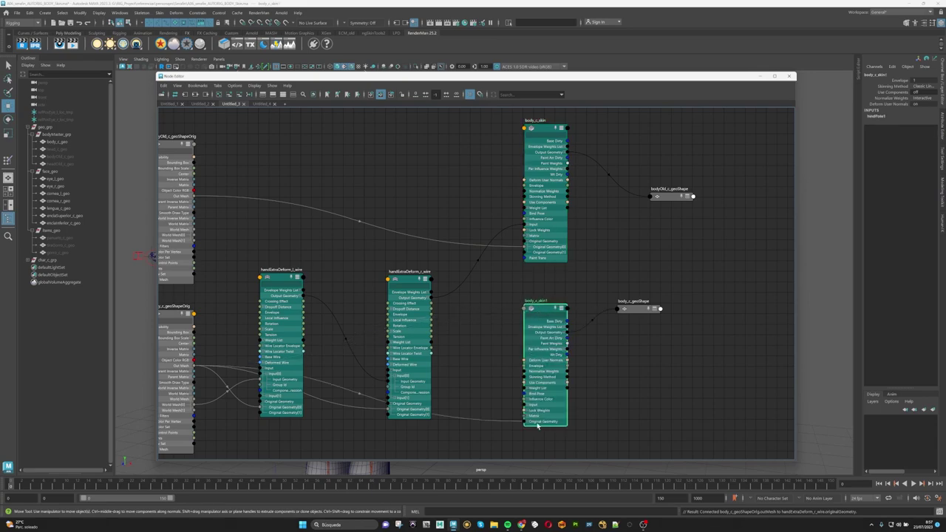
pyautogui.moveTo(528, 422); pyautogui.dragTo(528, 422)
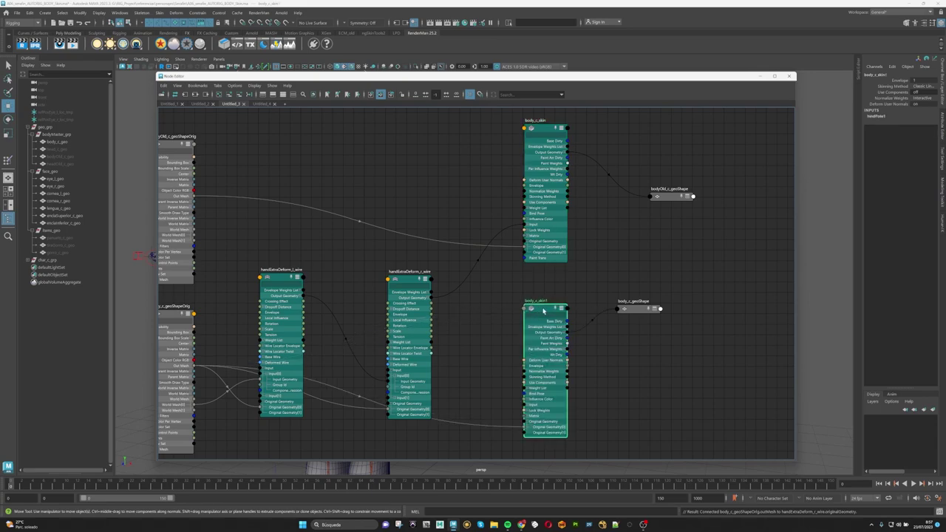
pyautogui.moveTo(543, 310); pyautogui.dragTo(542, 287)
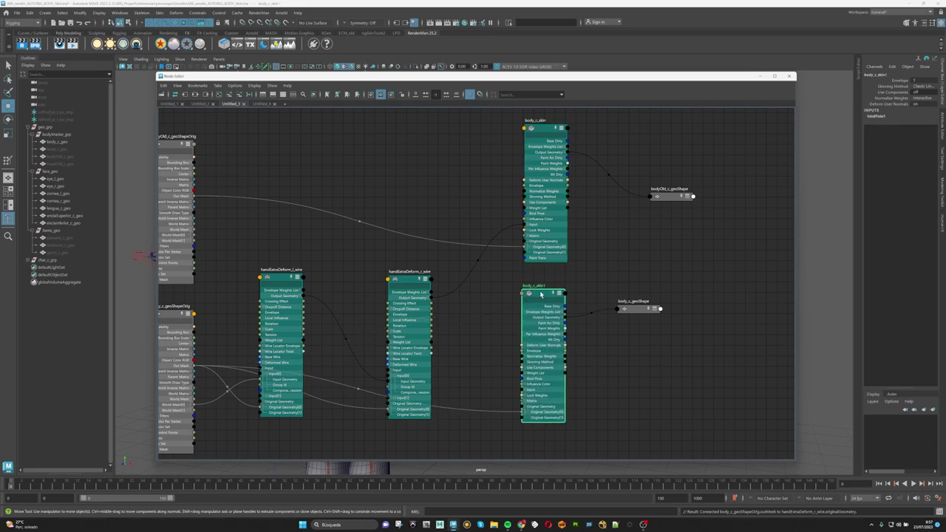
# Step: Expand Input and Input[0] on body_c_skin and show its full attributes
pyautogui.click(529, 225)
pyautogui.moveTo(543, 127); pyautogui.dragTo(542, 107)
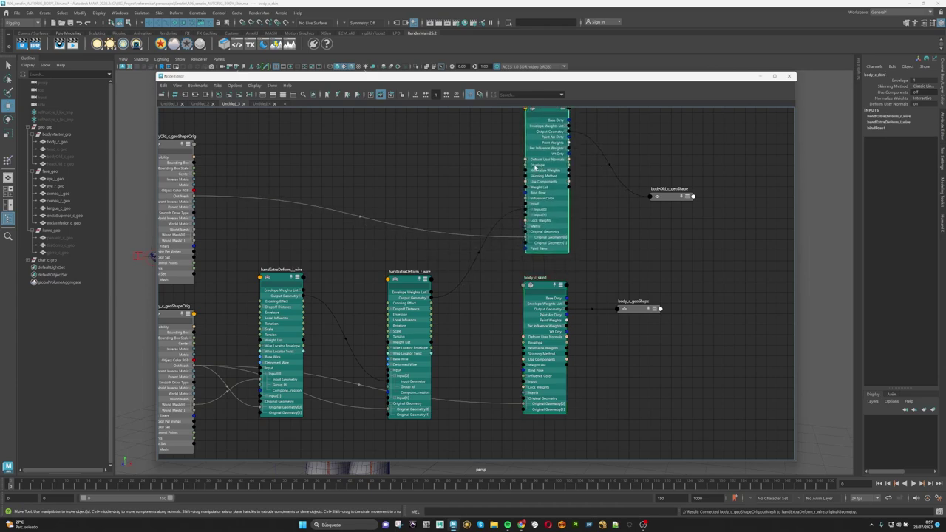
pyautogui.click(531, 211)
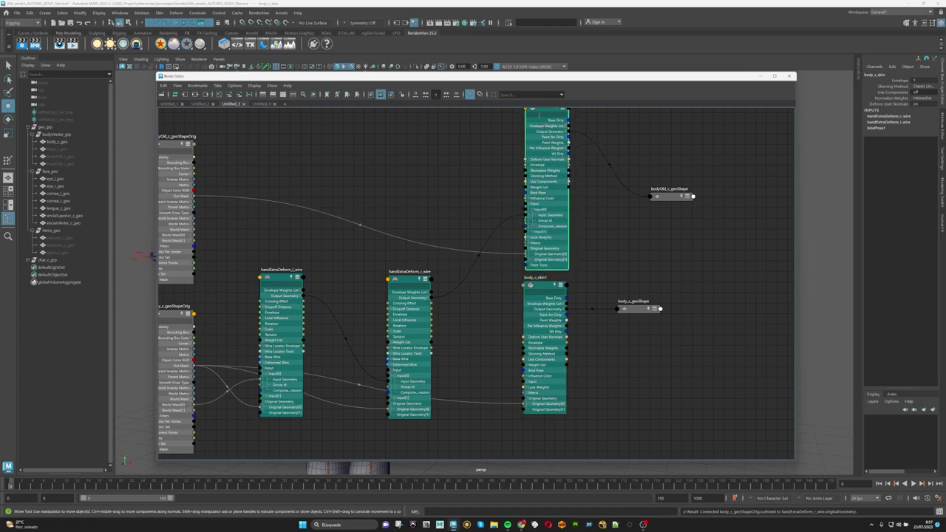
pyautogui.doubleClick(538, 109)
# Step: Connect handExtraDeform_r_wire's Output Geometry[0] to body_c_skin1's Input[0] Input Geometry
pyautogui.moveTo(538, 109); pyautogui.dragTo(539, 105)
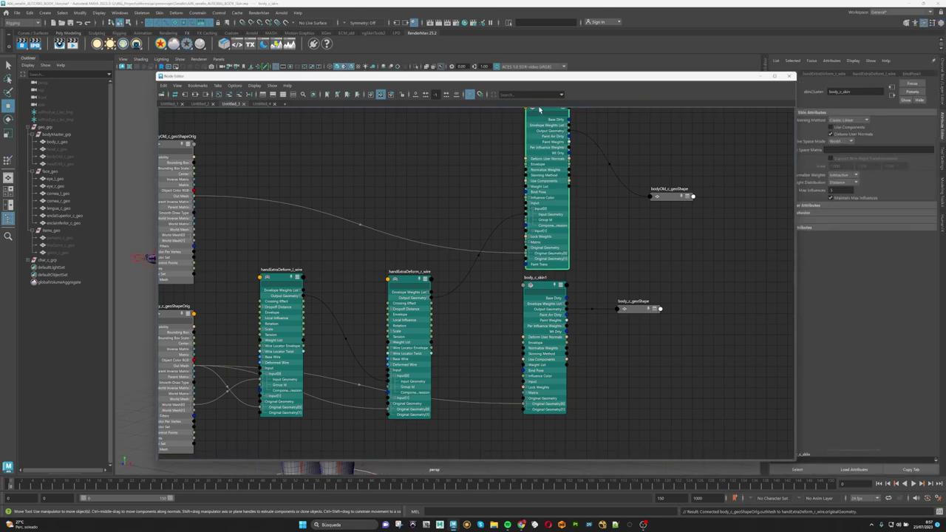
pyautogui.keyDown('alt'); pyautogui.moveTo(476, 297); pyautogui.dragTo(477, 301, button='right'); pyautogui.keyUp('alt')
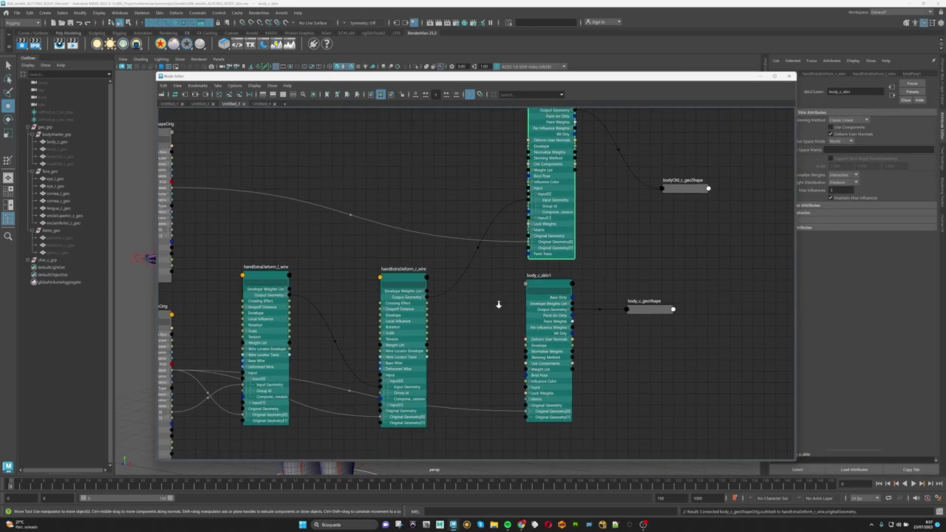
pyautogui.click(424, 297)
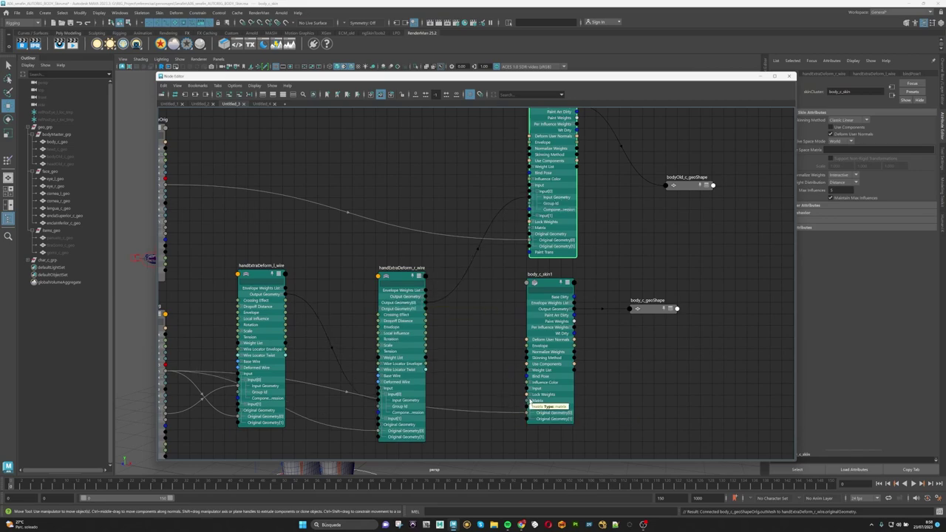
pyautogui.click(532, 390)
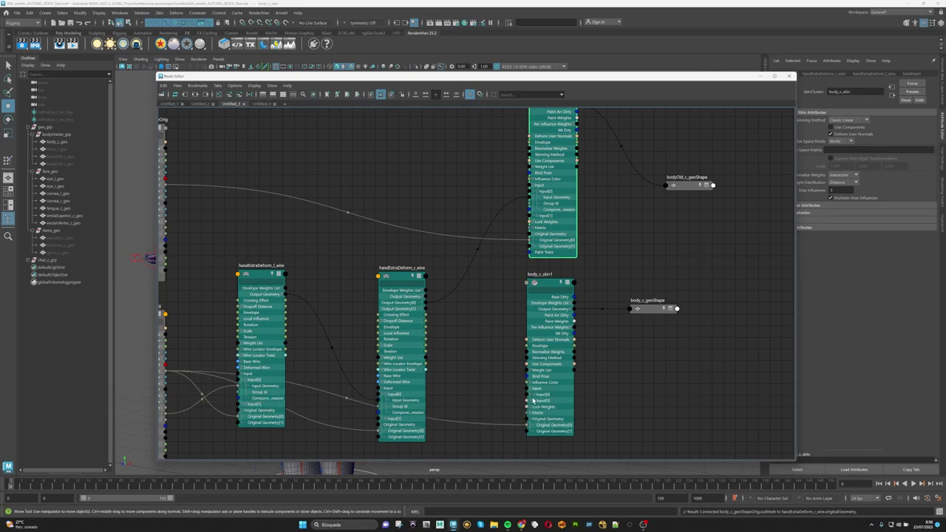
pyautogui.click(534, 396)
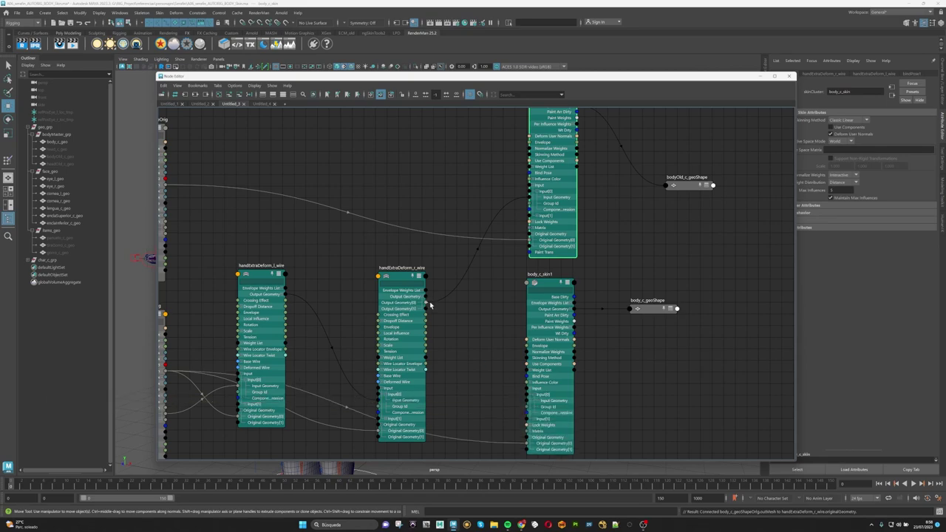
pyautogui.moveTo(427, 303); pyautogui.dragTo(530, 402)
# Step: Delete the r_wire connection into body_c_skin and close the Node Editor
pyautogui.moveTo(564, 352)
pyautogui.mouseDown(button='middle')
pyautogui.moveTo(669, 269)
pyautogui.moveTo(668, 279)
pyautogui.mouseUp(button='middle')
pyautogui.click(529, 252)
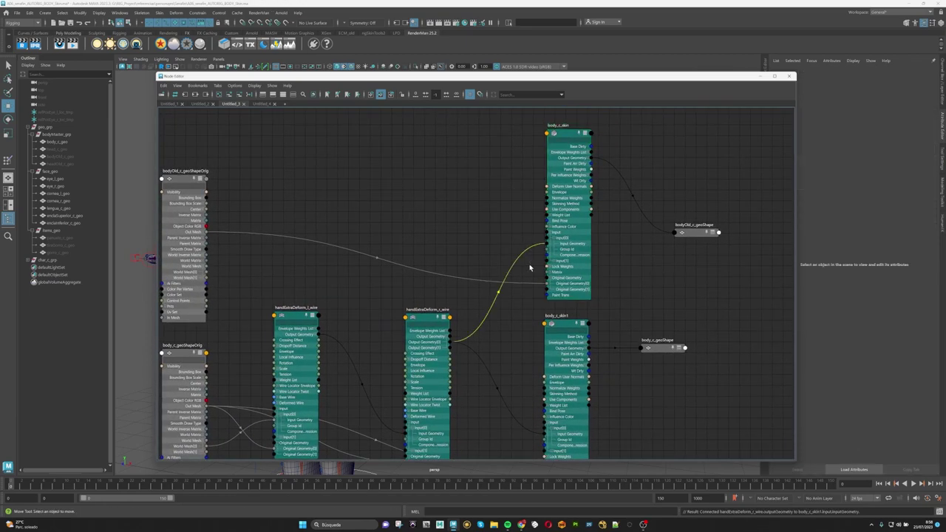
pyautogui.press('Delete')
pyautogui.click(762, 76)
# Step: Delete the old body mesh bodyOld_c_geo from the scene
pyautogui.click(64, 158)
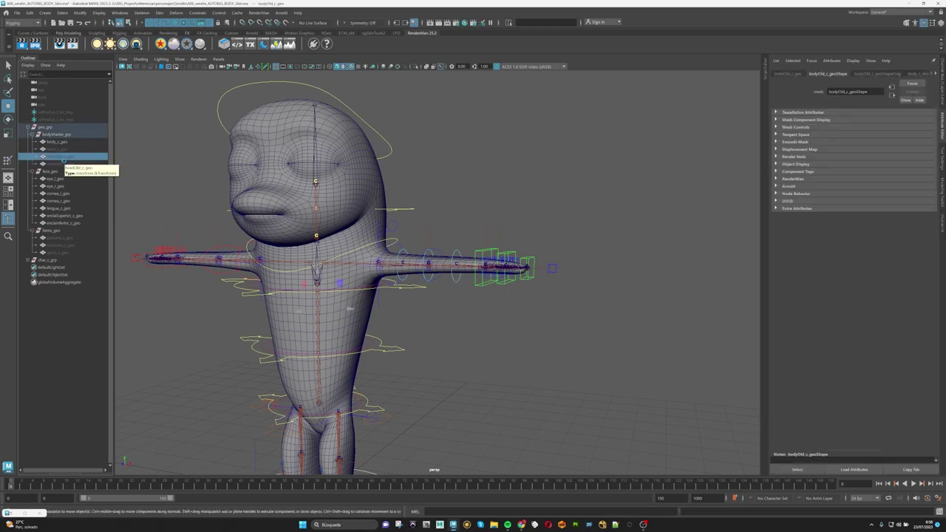
pyautogui.press('Delete')
pyautogui.keyDown('alt'); pyautogui.moveTo(303, 187); pyautogui.dragTo(433, 237, button='middle'); pyautogui.keyUp('alt')
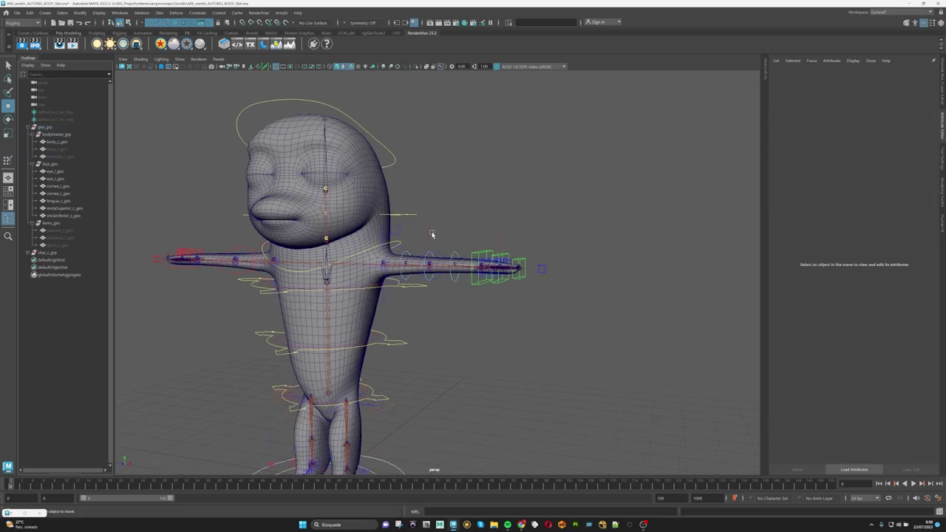
pyautogui.keyDown('alt'); pyautogui.moveTo(448, 207); pyautogui.dragTo(444, 196); pyautogui.keyUp('alt')
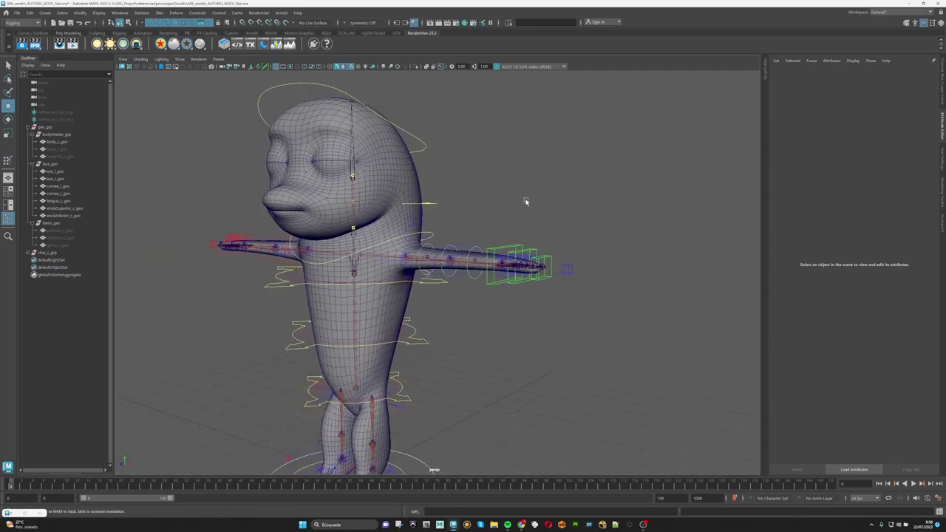
pyautogui.keyDown('alt'); pyautogui.moveTo(526, 202); pyautogui.dragTo(534, 245); pyautogui.keyUp('alt')
pyautogui.scroll(2, 565, 257)
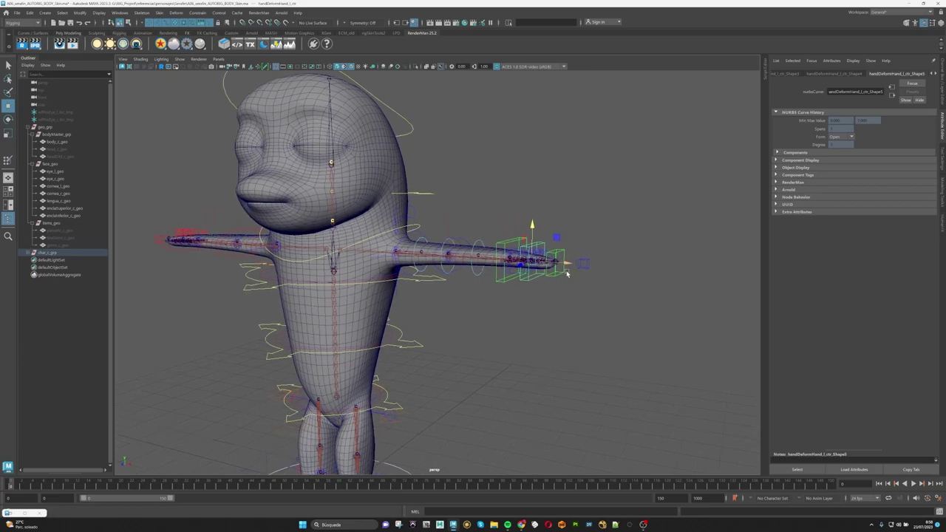
# Step: Lift the left hand control to test body deformation, then undo back to T-pose
pyautogui.moveTo(538, 222); pyautogui.dragTo(536, 217)
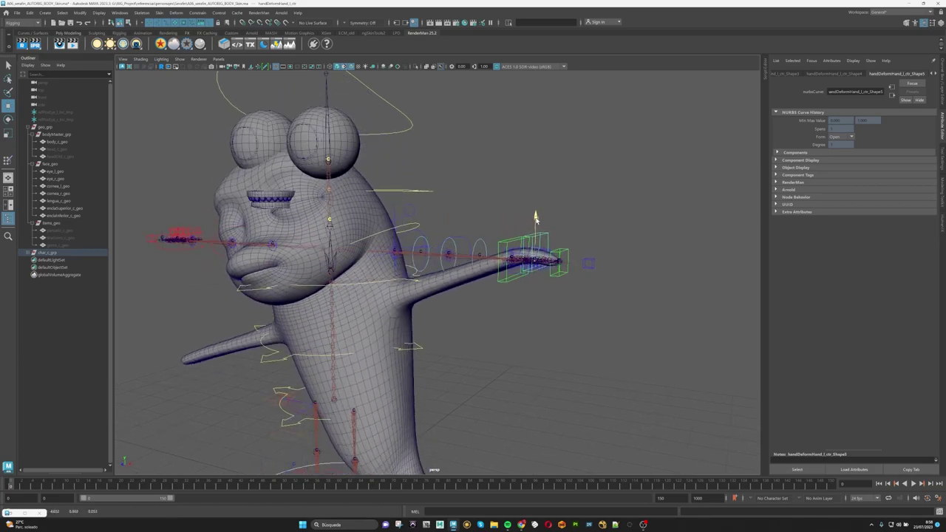
pyautogui.hotkey('ctrl', 'z')
pyautogui.hotkey('ctrl', 'z')
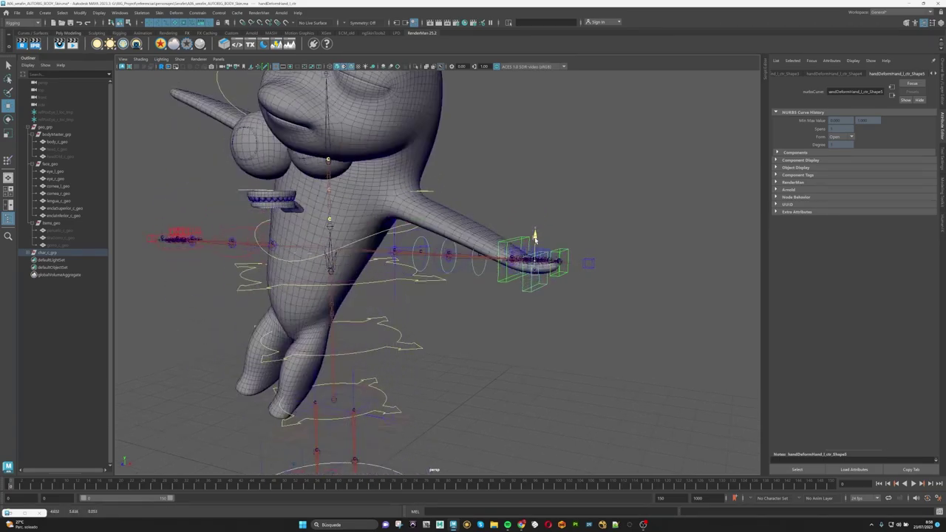
pyautogui.hotkey('ctrl', 'z')
pyautogui.hotkey('ctrl', 'z')
pyautogui.hotkey('ctrl', 'z')
pyautogui.hotkey('ctrl', 'z')
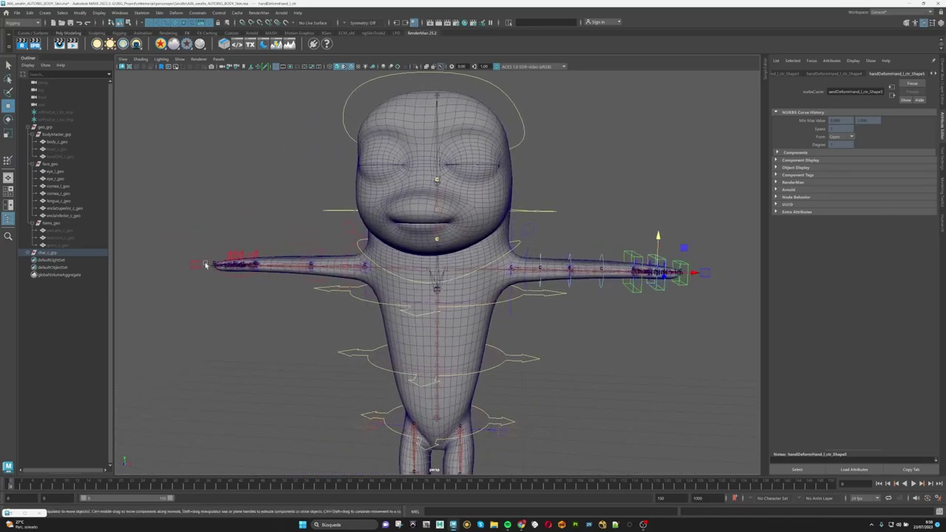
pyautogui.hotkey('ctrl', 'z')
# Step: Set Bends to 1 on armSettings_r_ctr in the Channel Box
pyautogui.click(940, 89)
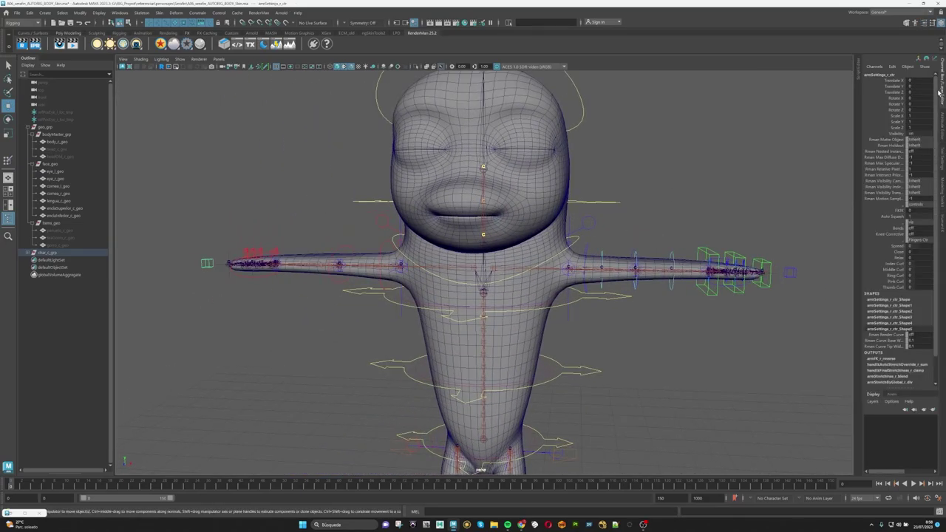
pyautogui.click(915, 228)
pyautogui.write('1')
pyautogui.press('Return')
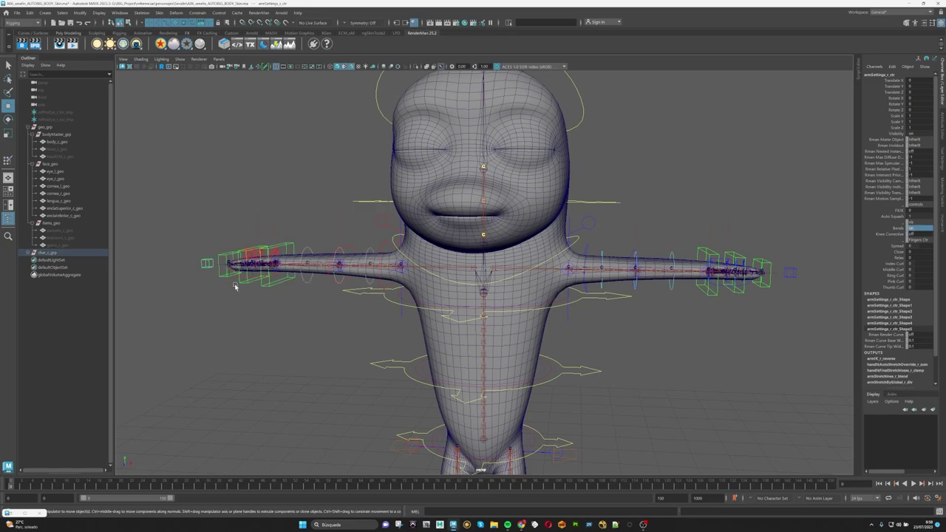
# Step: Test-move the right hand control, undo it, and select body_c_geo to check its Inputs
pyautogui.click(255, 285)
pyautogui.moveTo(252, 232); pyautogui.dragTo(251, 238)
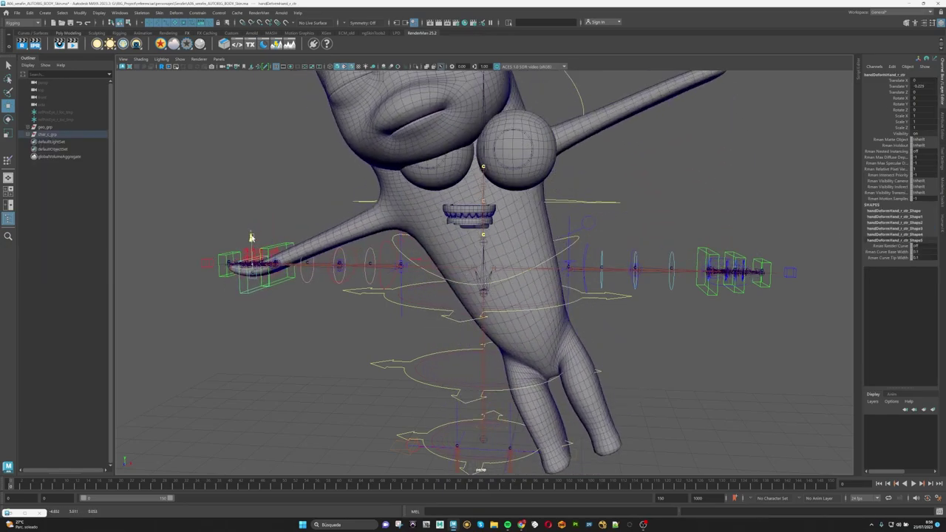
pyautogui.hotkey('ctrl', 'z')
pyautogui.hotkey('ctrl', 'z')
pyautogui.hotkey('ctrl', 'z')
pyautogui.hotkey('ctrl', 'z')
pyautogui.hotkey('ctrl', 'z')
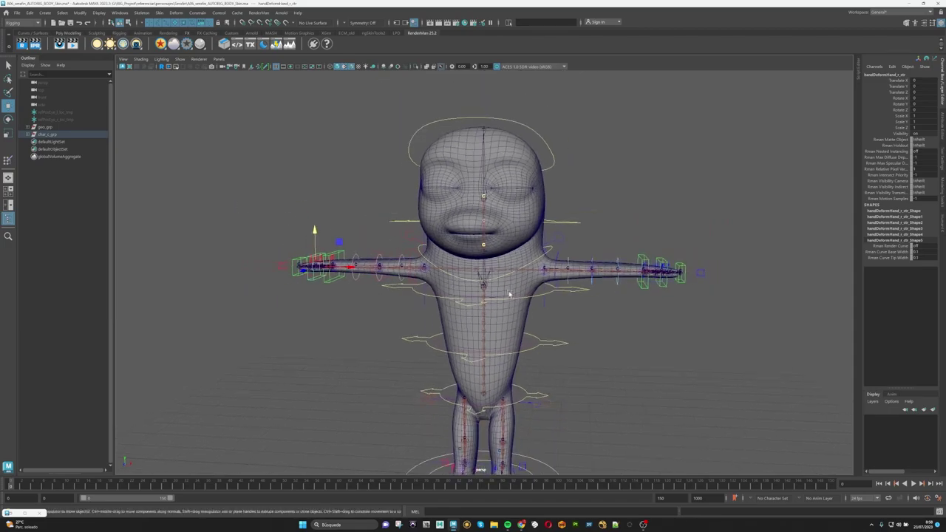
pyautogui.click(509, 319)
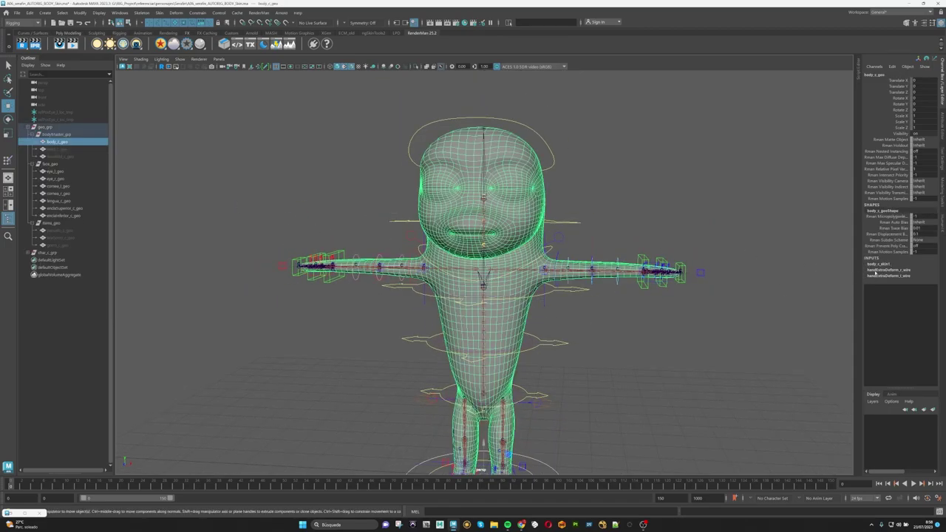
pyautogui.moveTo(670, 340)
pyautogui.keyDown('alt'); pyautogui.mouseDown()
pyautogui.moveTo(626, 334)
pyautogui.moveTo(610, 308)
pyautogui.moveTo(649, 333)
pyautogui.mouseUp(); pyautogui.keyUp('alt')
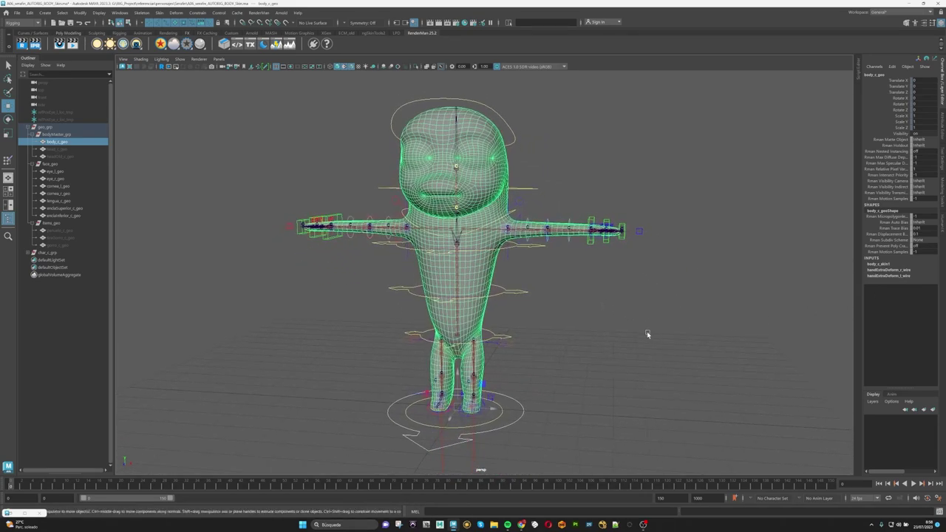